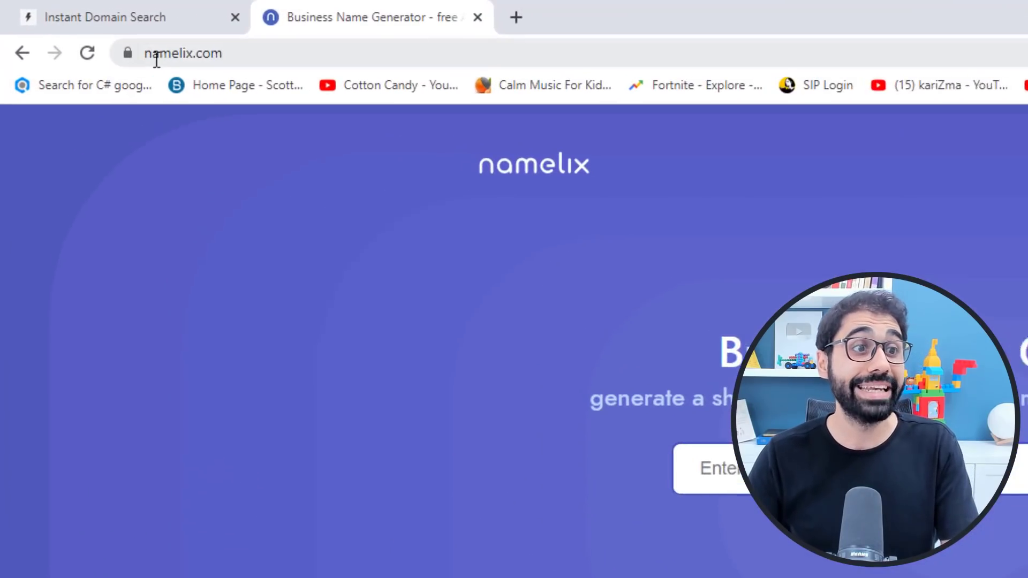
Step: Enter 'email marketing' as Namelix keywords and pick short and medium name lengths
{"action": "left_click", "coordinate": [246, 48]}
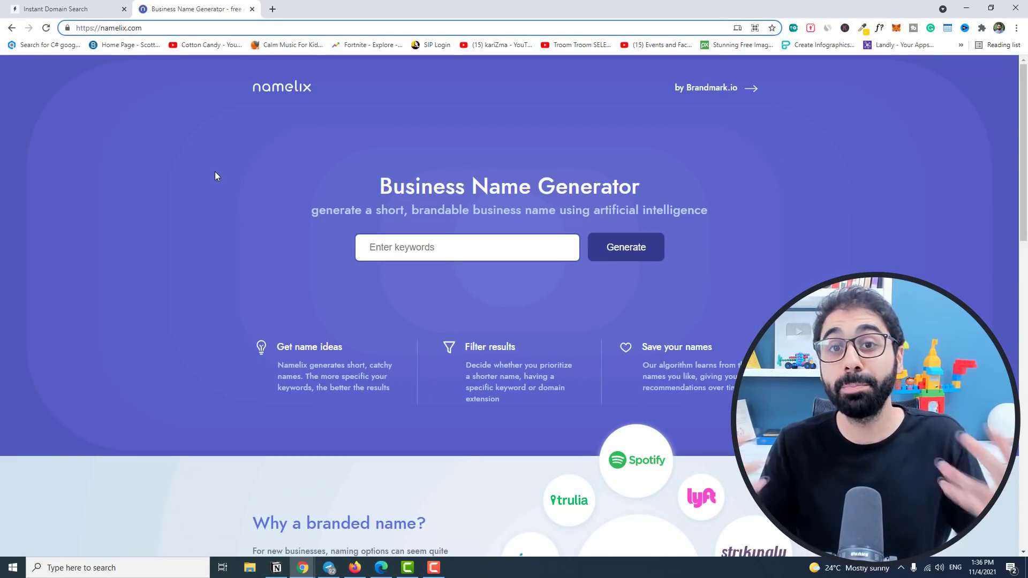
{"action": "left_click", "coordinate": [434, 239]}
{"action": "type", "text": "e"}
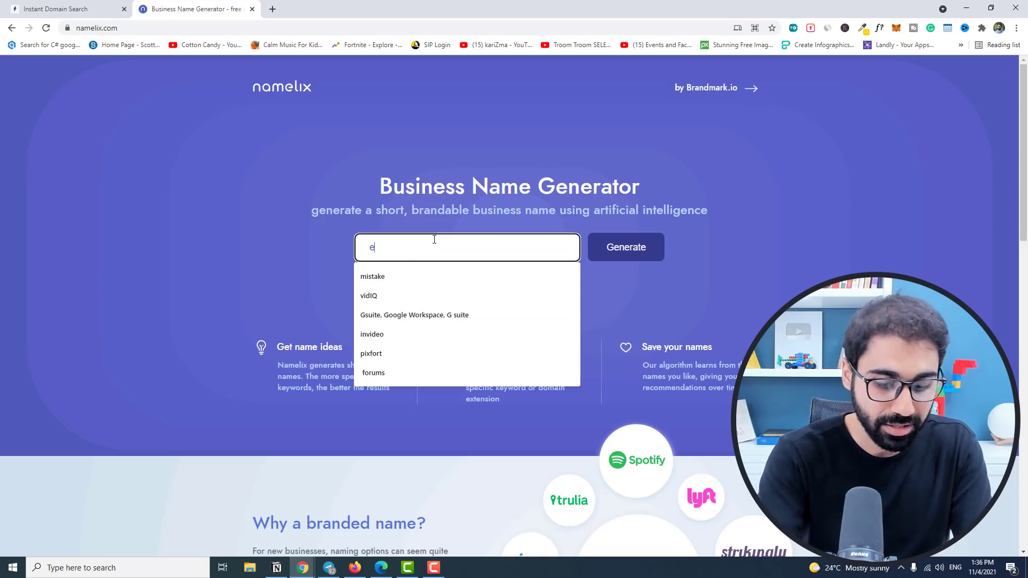
{"action": "type", "text": "mail val"}
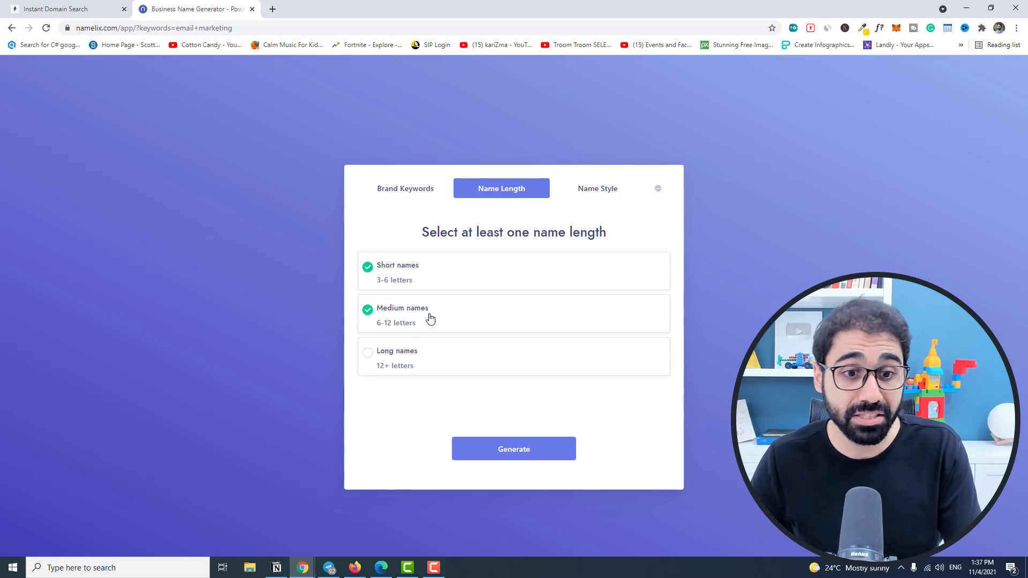
Step: Generate short and medium brand names for 'email marketing'
{"action": "left_click", "coordinate": [522, 451]}
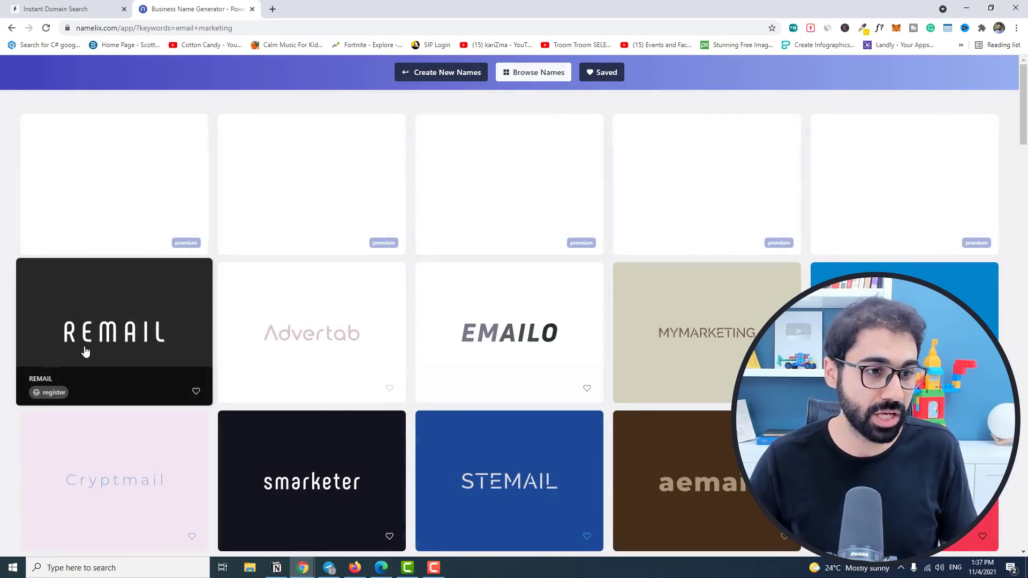
{"action": "scroll", "coordinate": [521, 320], "scroll_direction": "down", "scroll_amount": 2}
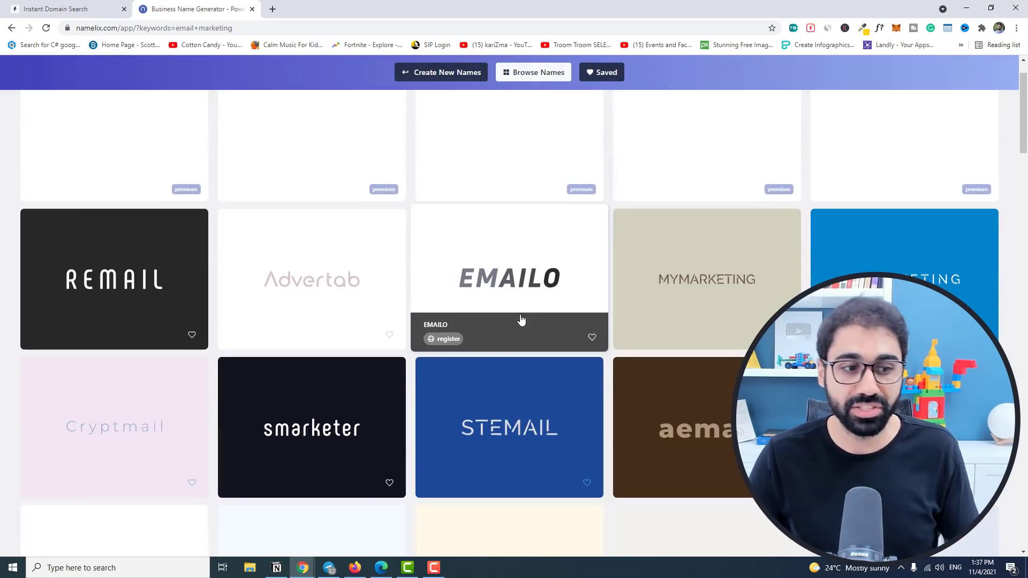
{"action": "scroll", "coordinate": [542, 327], "scroll_direction": "down", "scroll_amount": 1}
{"action": "scroll", "coordinate": [552, 318], "scroll_direction": "down", "scroll_amount": 4}
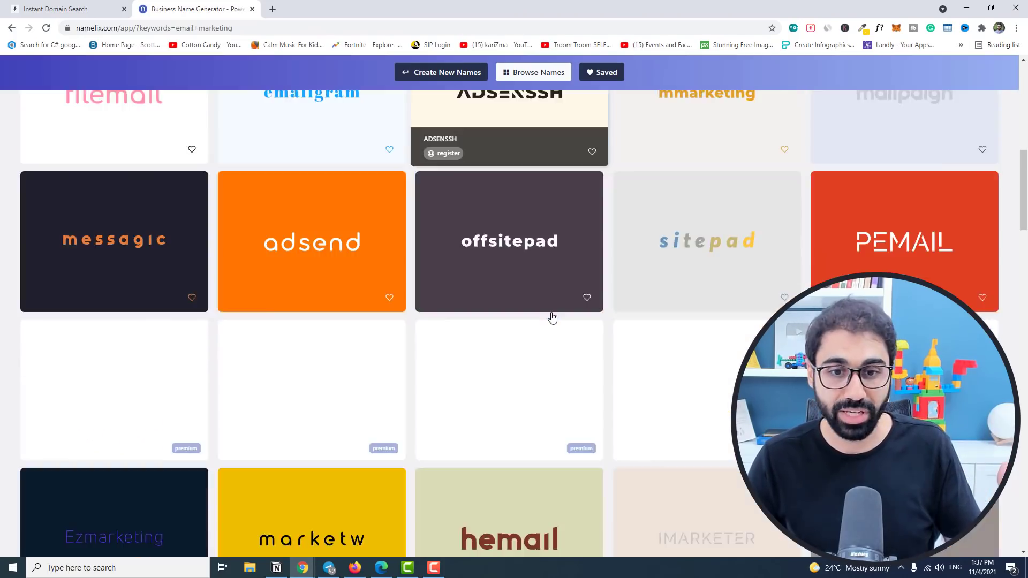
{"action": "scroll", "coordinate": [770, 293], "scroll_direction": "up", "scroll_amount": 7}
{"action": "scroll", "coordinate": [770, 294], "scroll_direction": "down", "scroll_amount": 5}
{"action": "scroll", "coordinate": [769, 294], "scroll_direction": "down", "scroll_amount": 3}
{"action": "scroll", "coordinate": [769, 293], "scroll_direction": "up", "scroll_amount": 3}
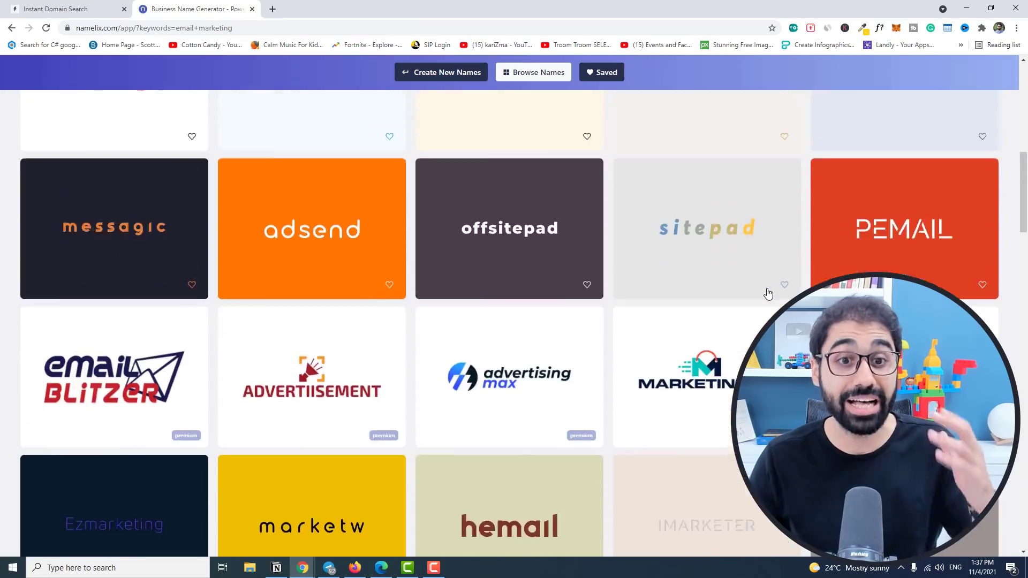
{"action": "scroll", "coordinate": [767, 294], "scroll_direction": "up", "scroll_amount": 5}
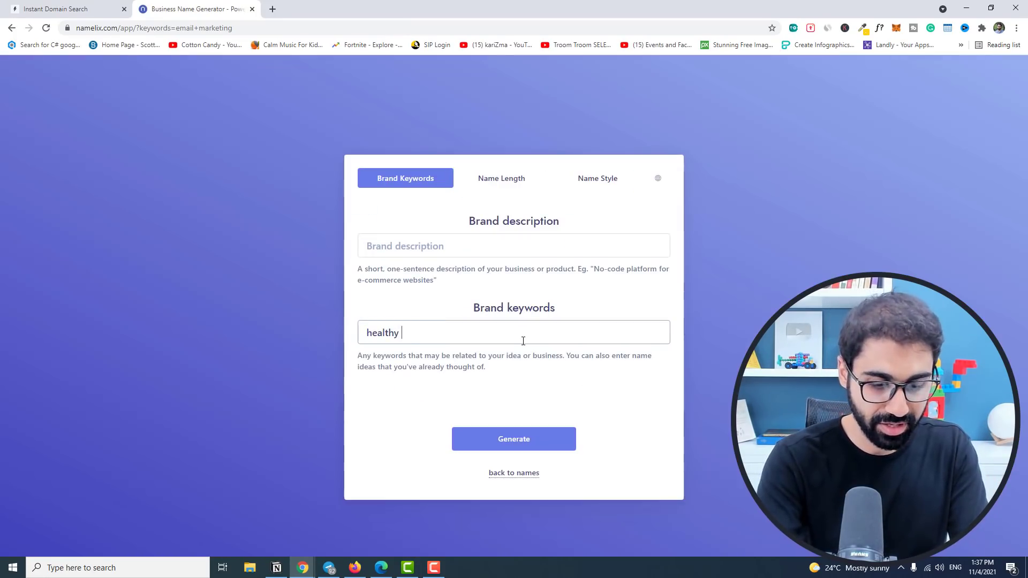
Step: Generate brand names for 'healthy', then return to the Instant Domain Search page
{"action": "left_click", "coordinate": [514, 438]}
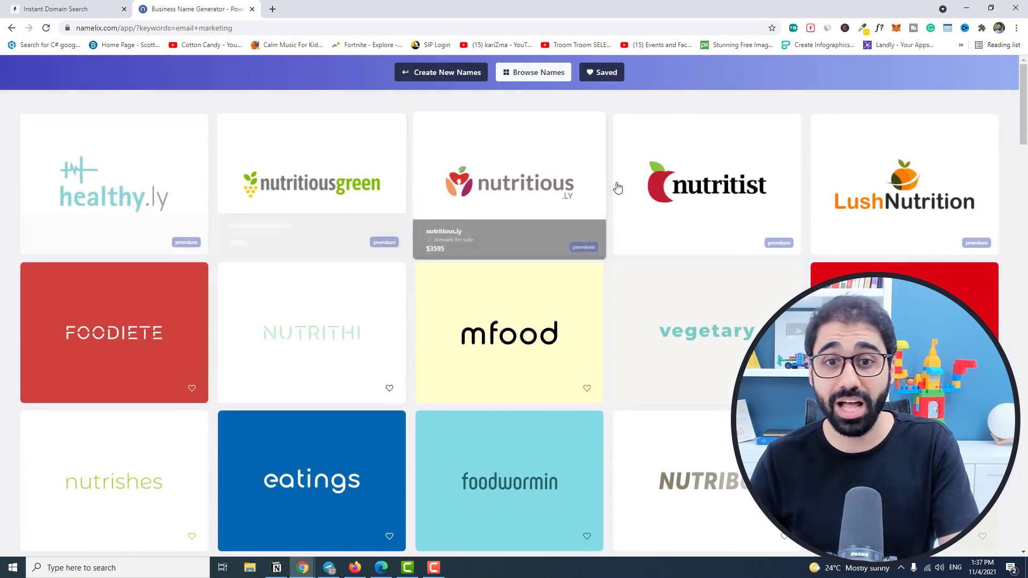
{"action": "scroll", "coordinate": [436, 294], "scroll_direction": "down", "scroll_amount": 2}
{"action": "scroll", "coordinate": [452, 281], "scroll_direction": "down", "scroll_amount": 2}
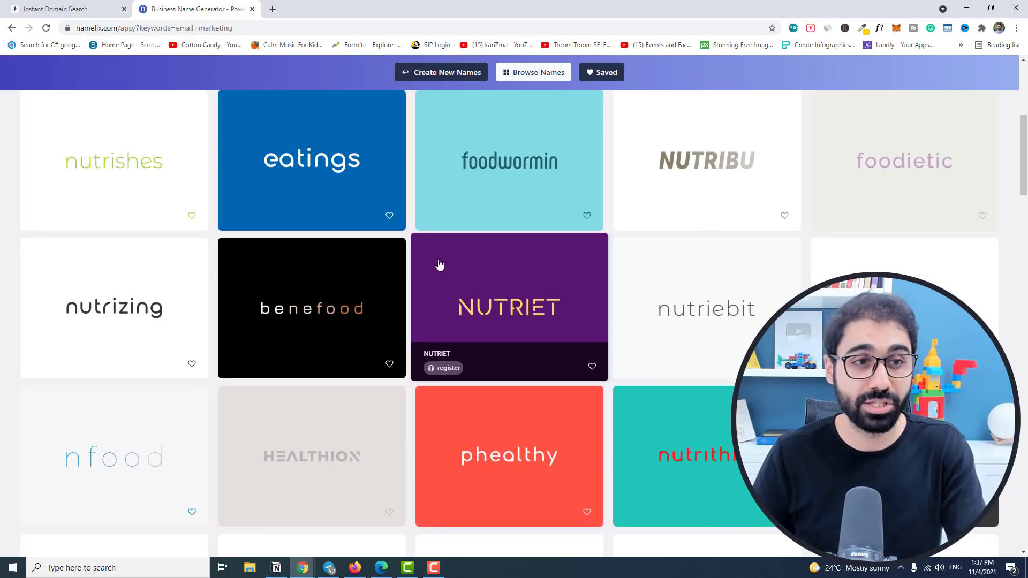
{"action": "scroll", "coordinate": [452, 361], "scroll_direction": "up", "scroll_amount": 4}
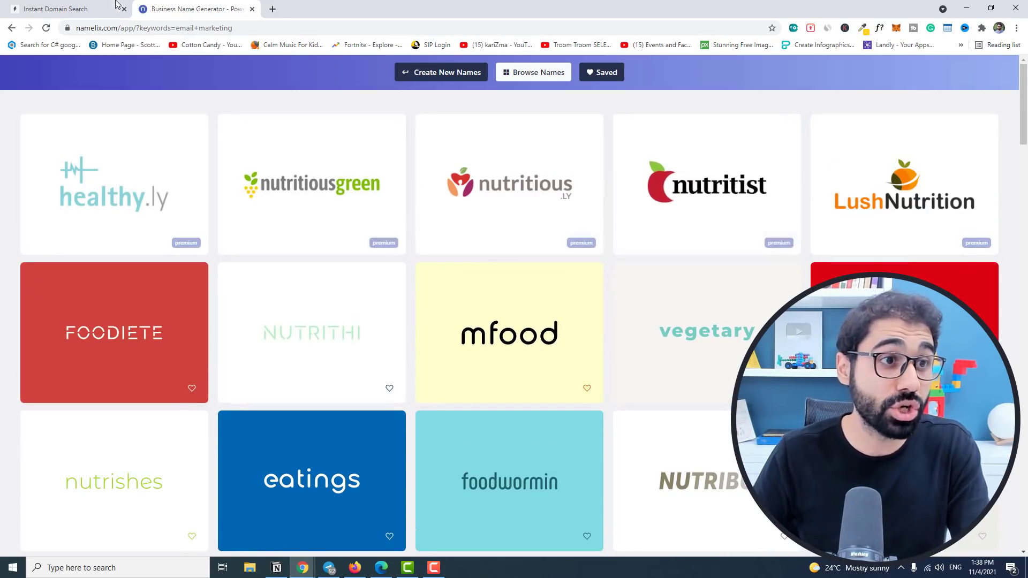
{"action": "left_click", "coordinate": [100, 9]}
{"action": "double_click", "coordinate": [175, 29]}
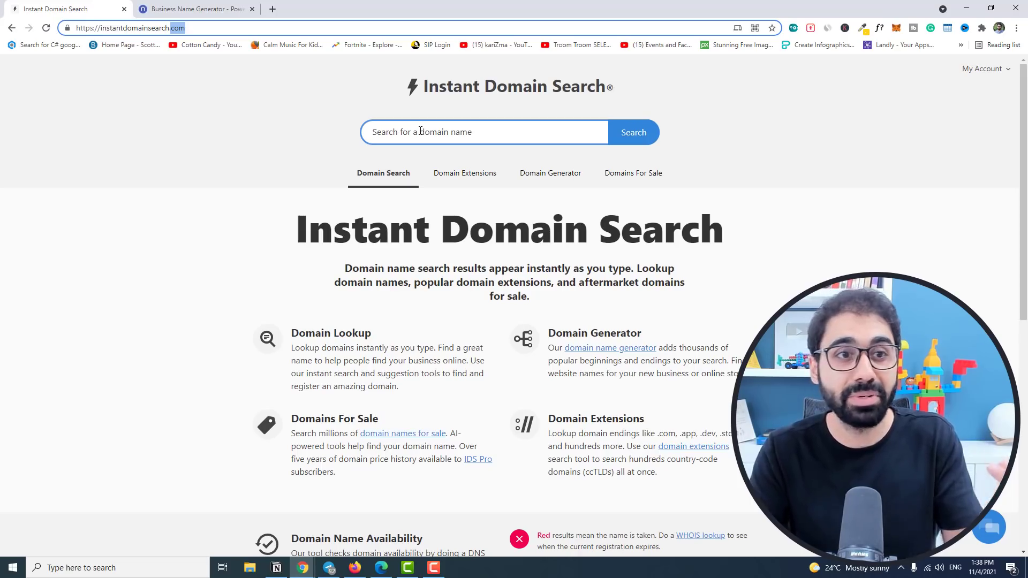
Step: Open h-educate.com in a new browser tab
{"action": "left_click", "coordinate": [272, 9]}
{"action": "type", "text": "h-educate.com"}
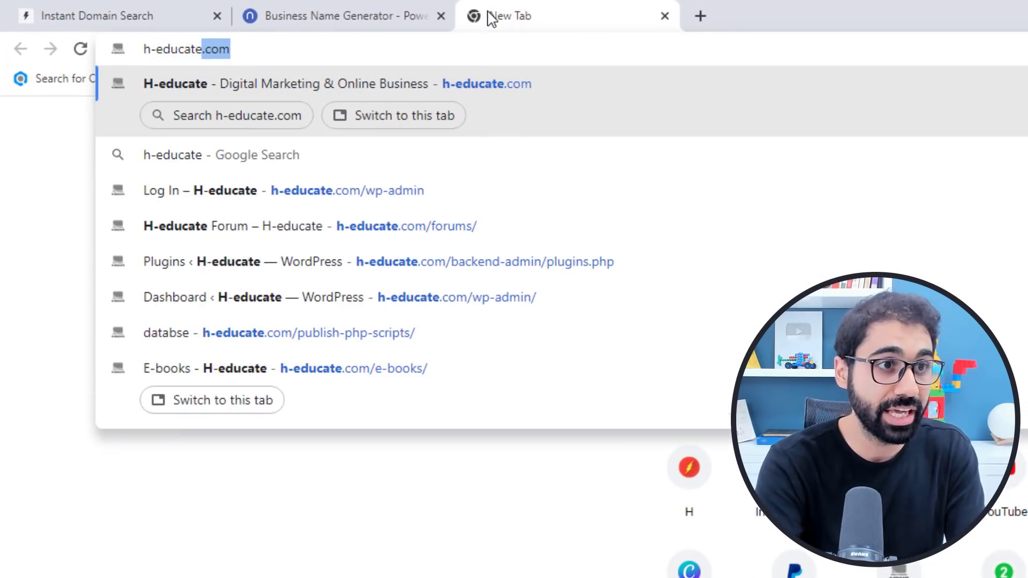
{"action": "key", "text": "Return"}
{"action": "left_click_drag", "start_coordinate": [257, 53], "coordinate": [155, 53]}
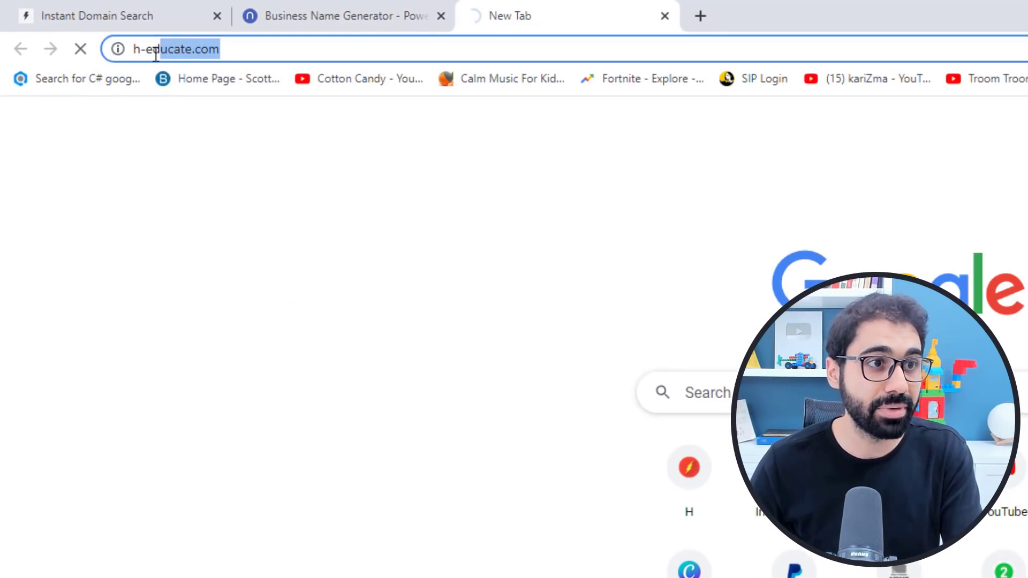
Step: Back on Instant Domain Search, search for the domain 'embounce'
{"action": "left_click", "coordinate": [299, 12]}
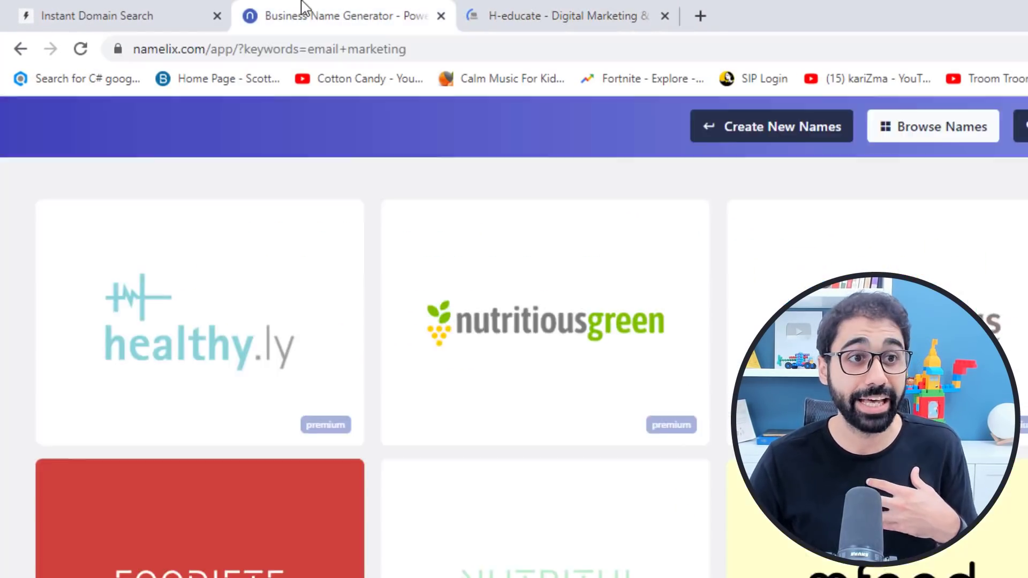
{"action": "left_click", "coordinate": [100, 13]}
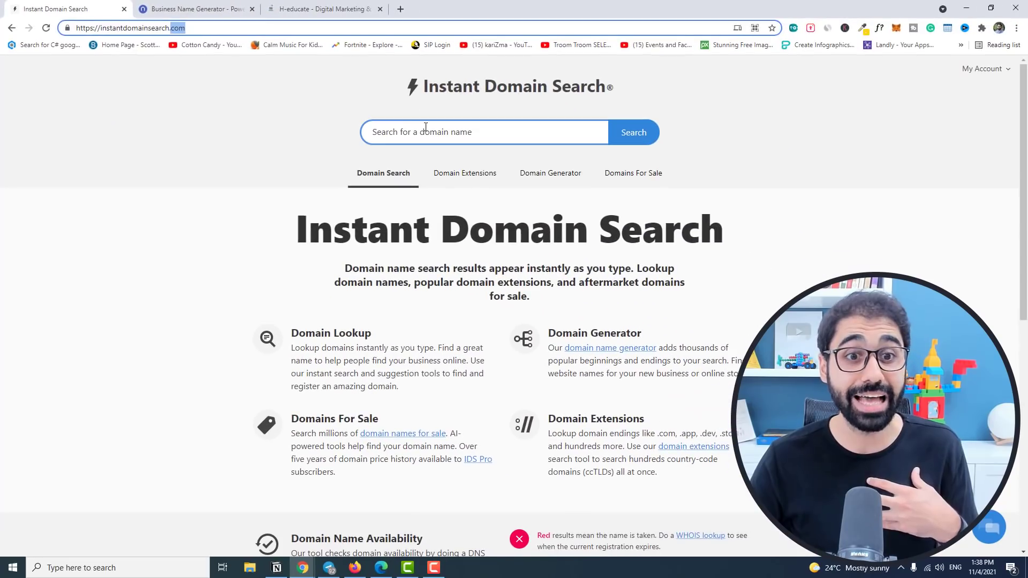
{"action": "left_click", "coordinate": [427, 130]}
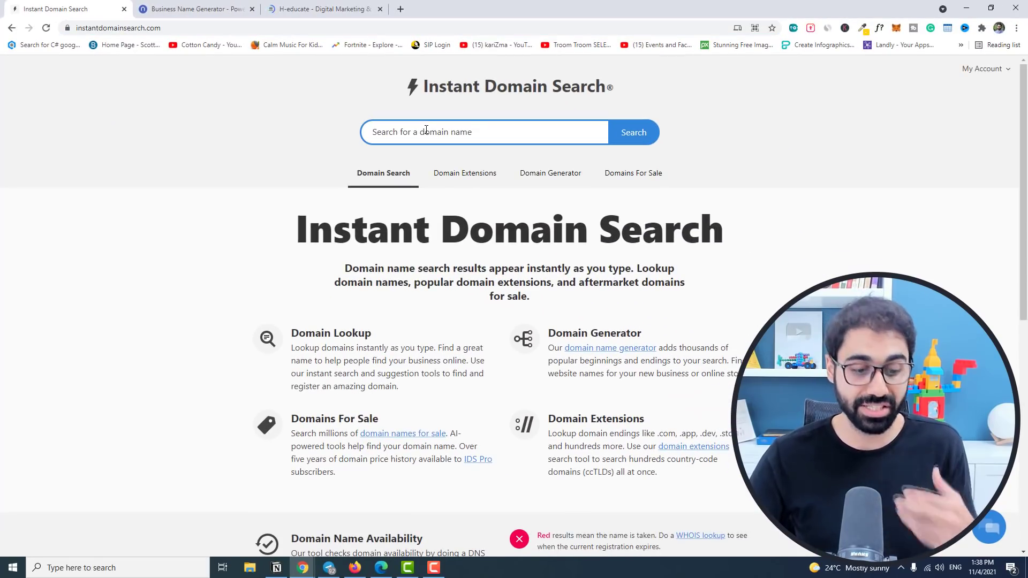
{"action": "type", "text": "emboun"}
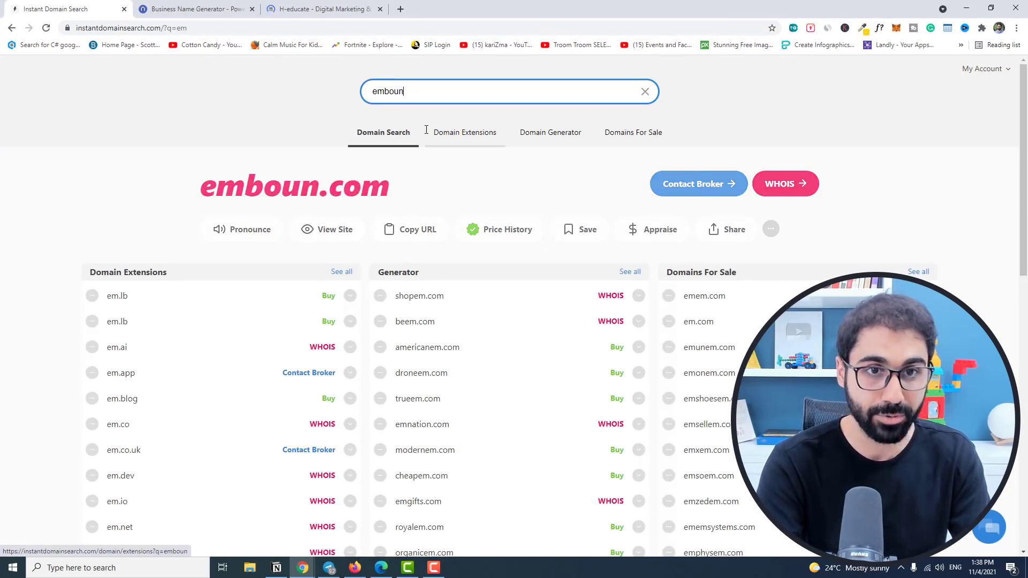
{"action": "type", "text": "ce"}
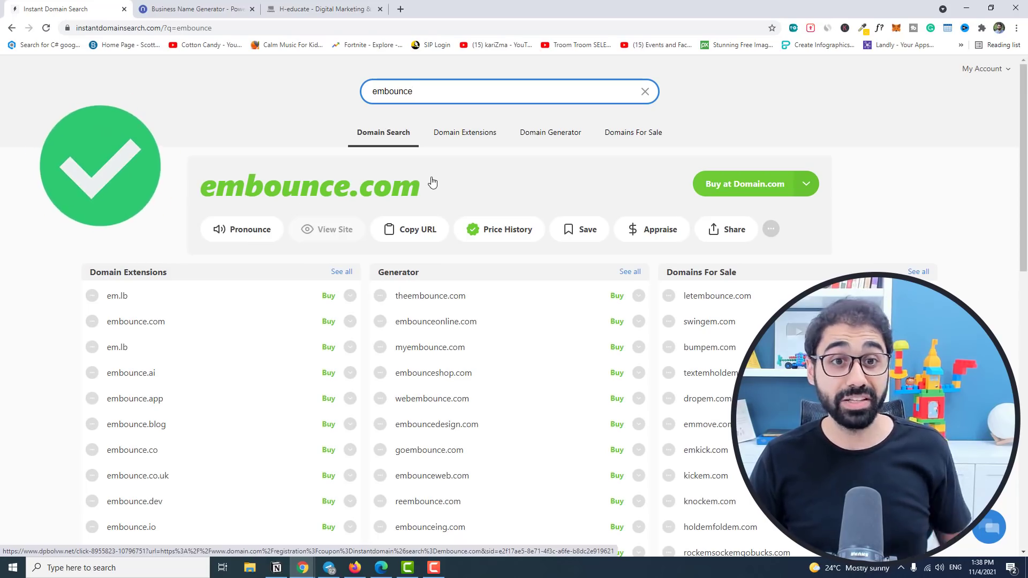
Step: Check emailbounce.com, taken at $2,999, then revert the search to embounce.com
{"action": "left_click", "coordinate": [385, 90]}
{"action": "type", "text": "ail"}
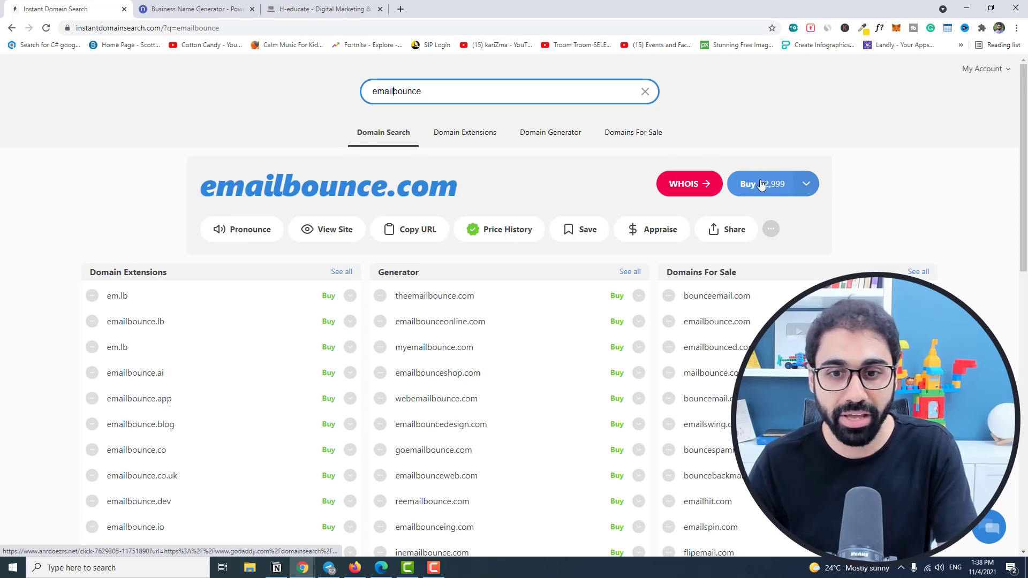
{"action": "scroll", "coordinate": [759, 178], "scroll_direction": "down", "scroll_amount": 1}
{"action": "scroll", "coordinate": [611, 177], "scroll_direction": "down", "scroll_amount": 1}
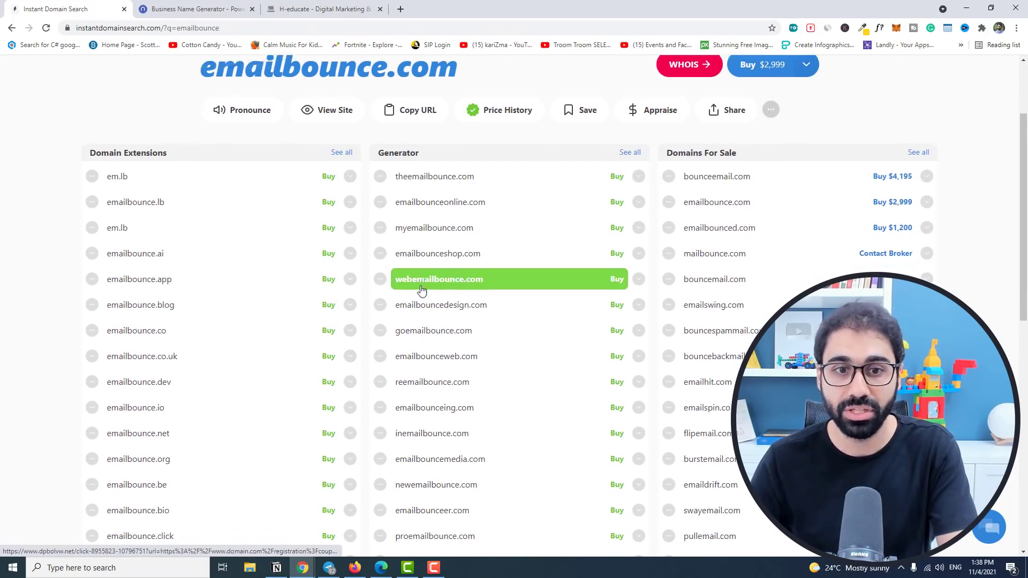
{"action": "scroll", "coordinate": [442, 309], "scroll_direction": "down", "scroll_amount": 3}
{"action": "scroll", "coordinate": [440, 265], "scroll_direction": "down", "scroll_amount": 2}
{"action": "scroll", "coordinate": [438, 241], "scroll_direction": "up", "scroll_amount": 5}
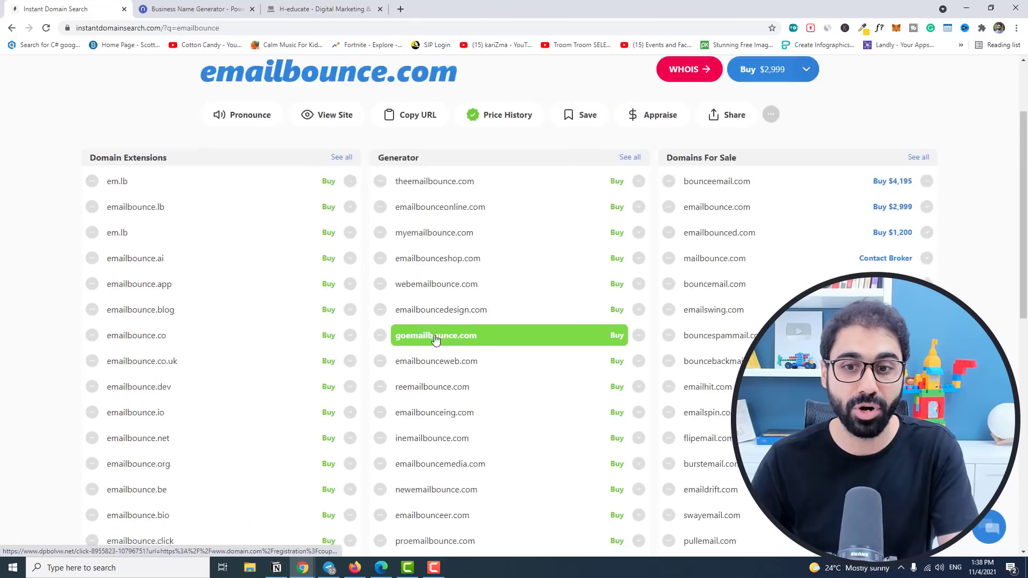
{"action": "scroll", "coordinate": [437, 337], "scroll_direction": "up", "scroll_amount": 2}
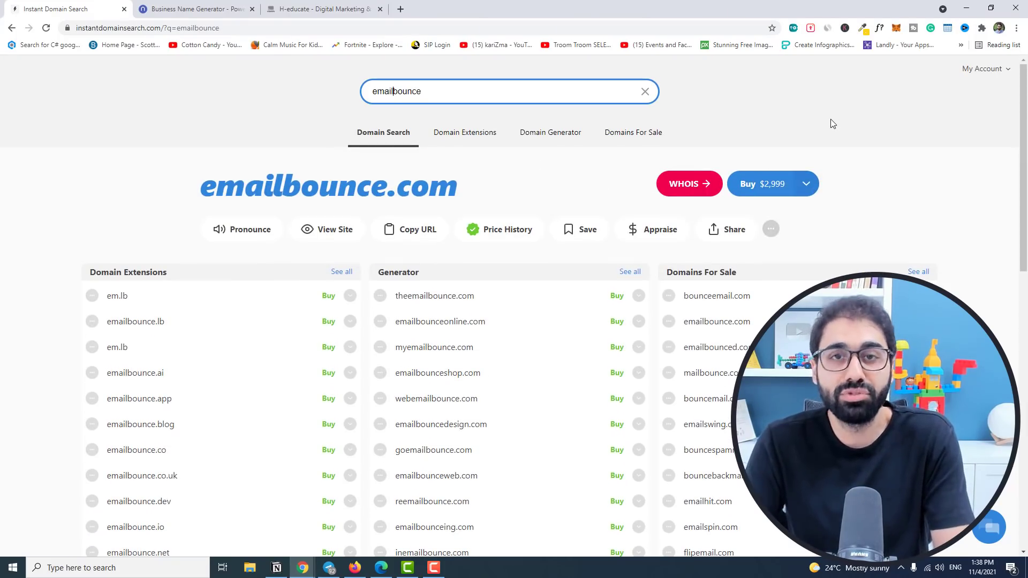
{"action": "key", "text": "BackSpace"}
{"action": "key", "text": "BackSpace"}
{"action": "key", "text": "BackSpace"}
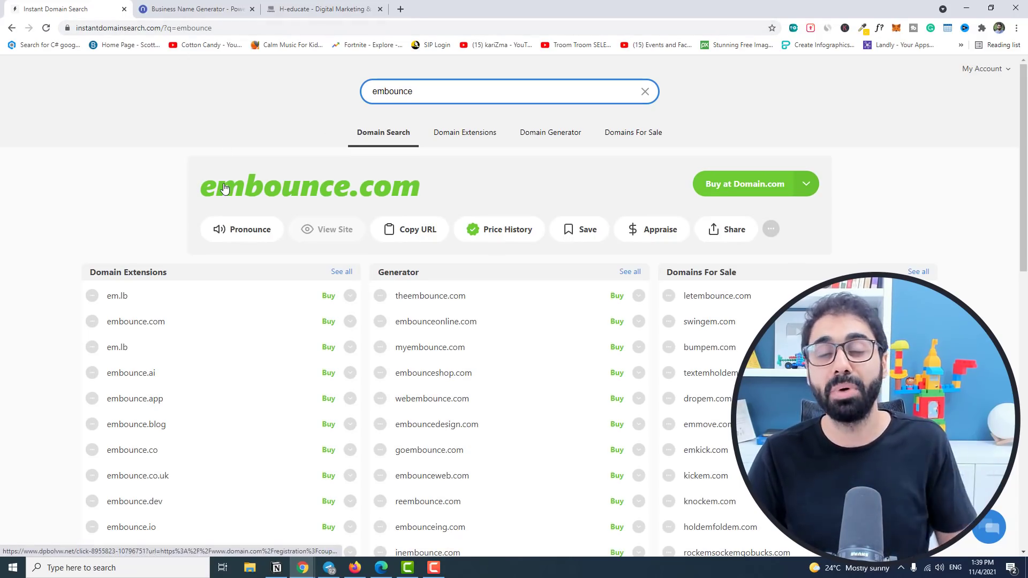
Step: Load godaddy.com in a new browser tab
{"action": "key", "text": "ctrl+t"}
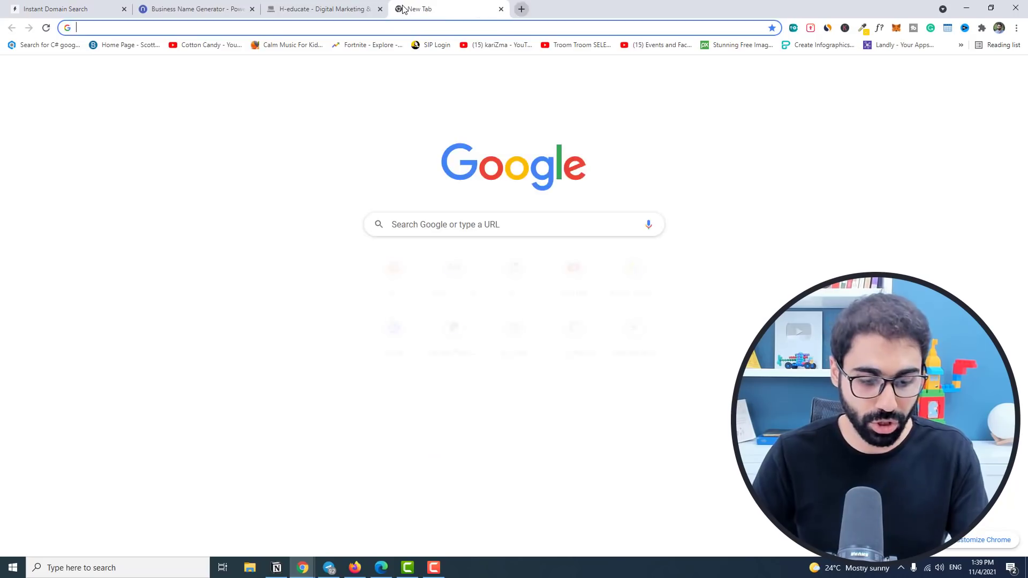
{"action": "type", "text": "godaa"}
{"action": "key", "text": "BackSpace"}
{"action": "key", "text": "BackSpace"}
{"action": "type", "text": "ddy.com"}
{"action": "key", "text": "Return"}
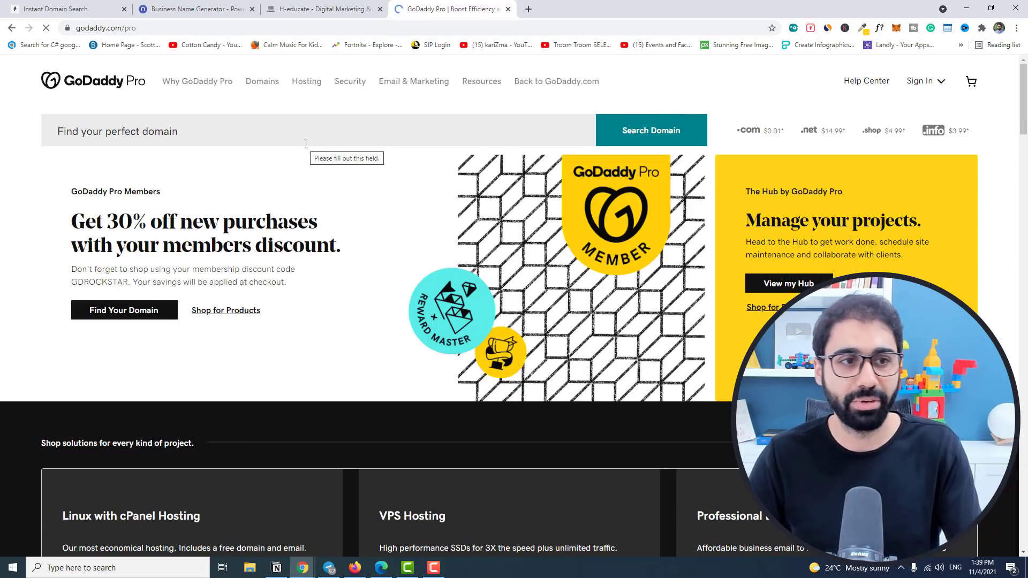
Step: Clear the old text from GoDaddy's domain search box
{"action": "left_click", "coordinate": [302, 141]}
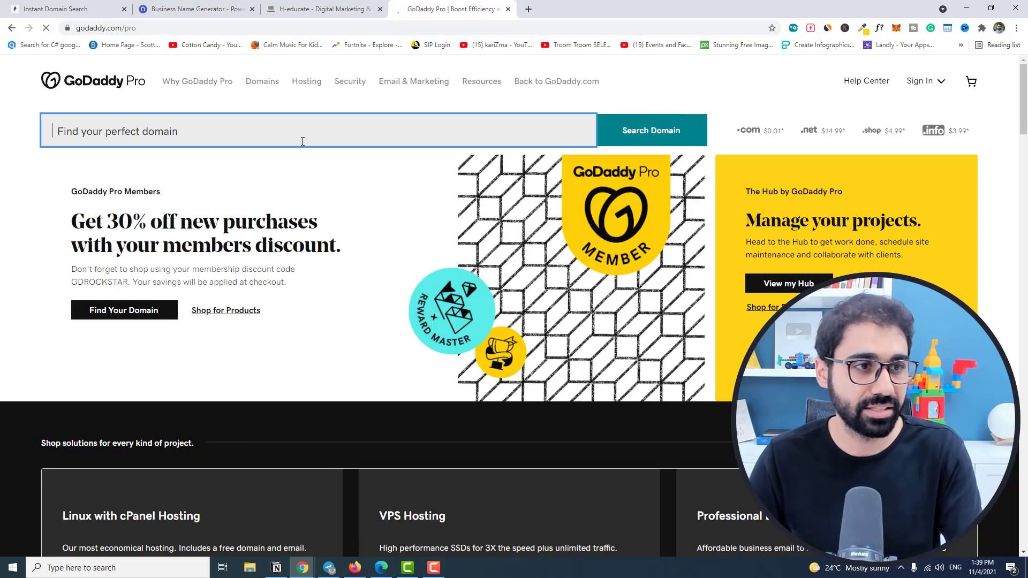
{"action": "key", "text": "ctrl+a"}
{"action": "key", "text": "BackSpace"}
{"action": "type", "text": "e"}
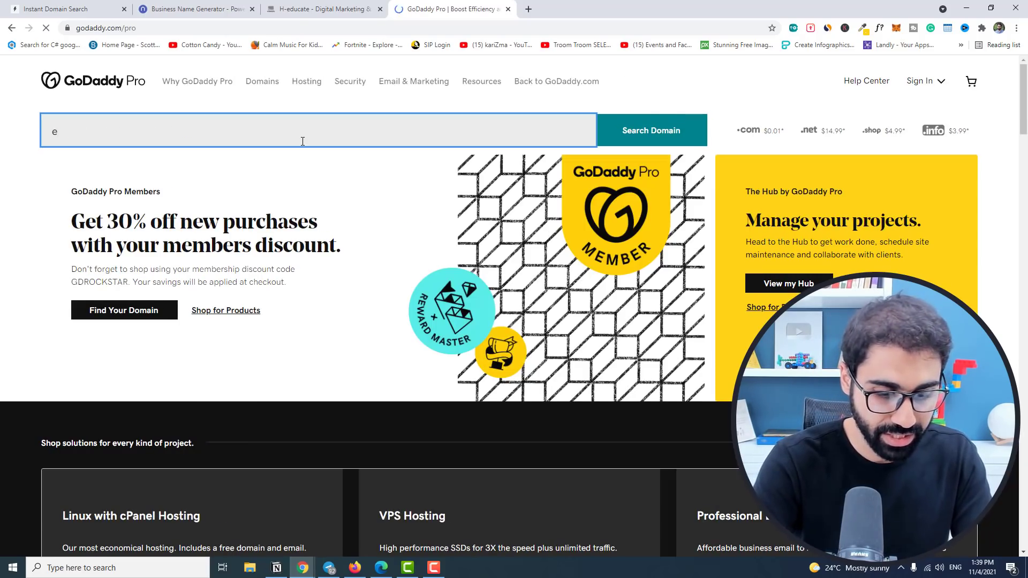
{"action": "type", "text": "mbounce"}
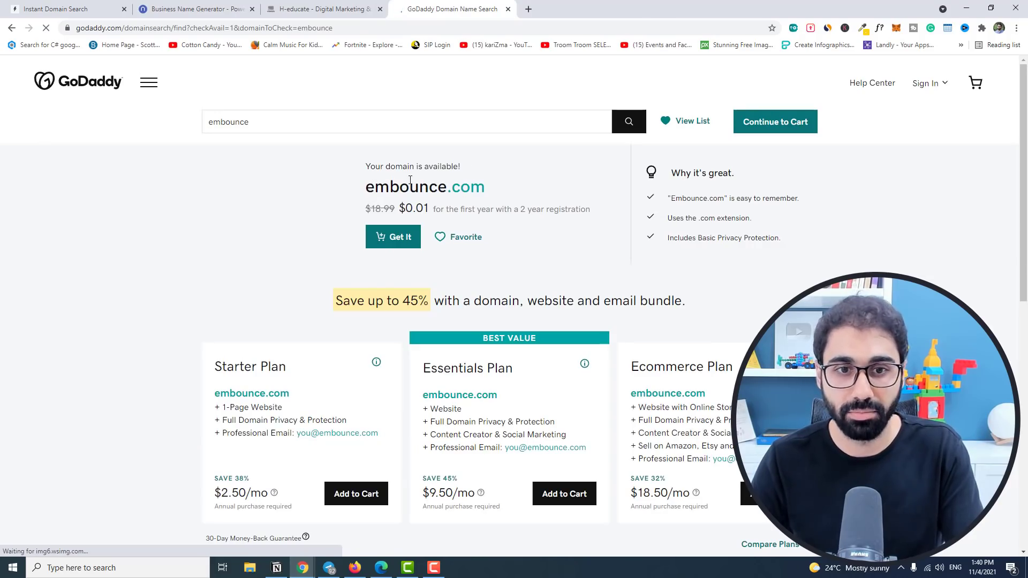
Step: Add embounce.com to the GoDaddy cart and complete the checkout
{"action": "left_click", "coordinate": [399, 238]}
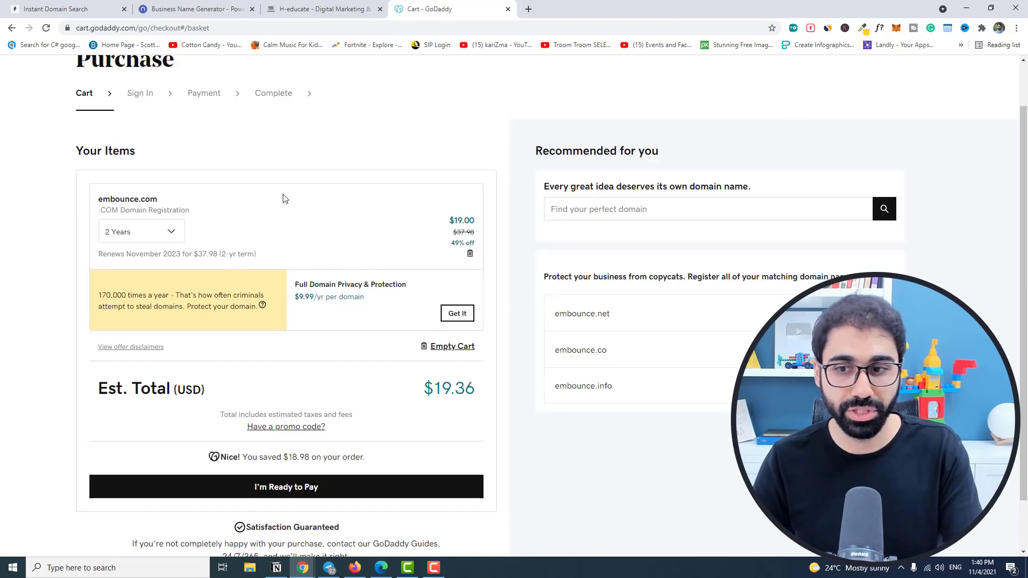
{"action": "scroll", "coordinate": [477, 391], "scroll_direction": "down", "scroll_amount": 1}
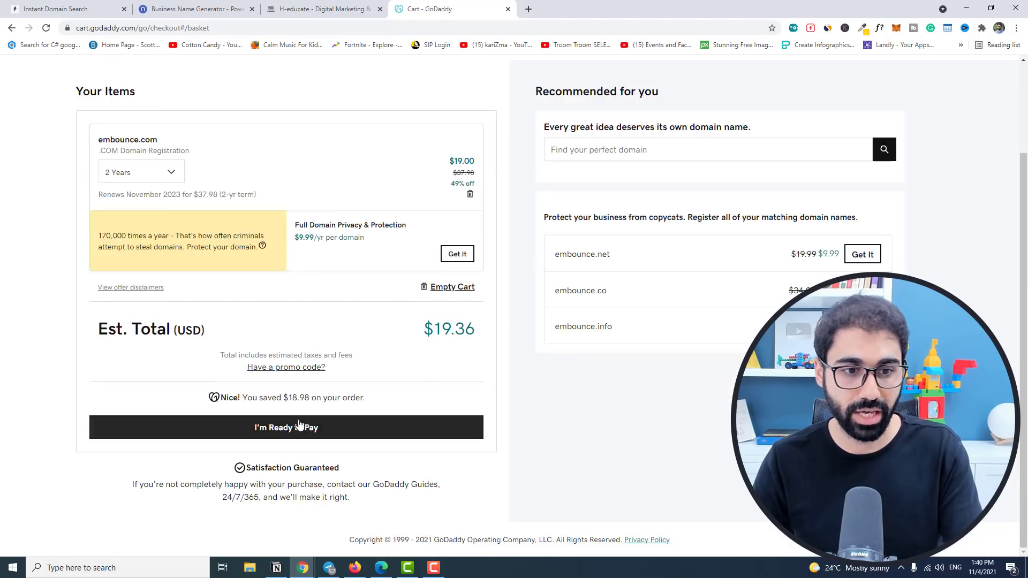
{"action": "left_click", "coordinate": [302, 427]}
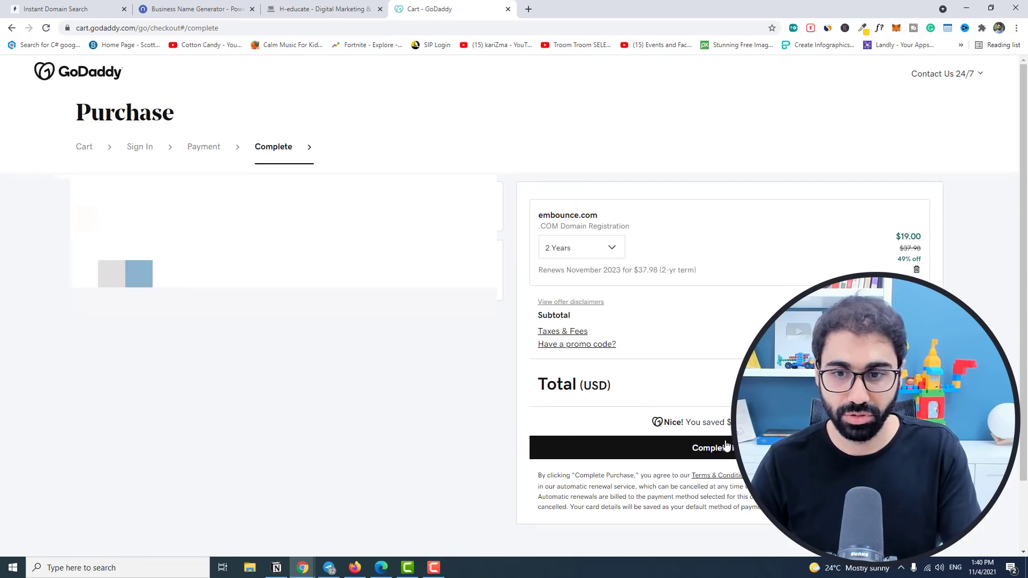
{"action": "left_click", "coordinate": [726, 446]}
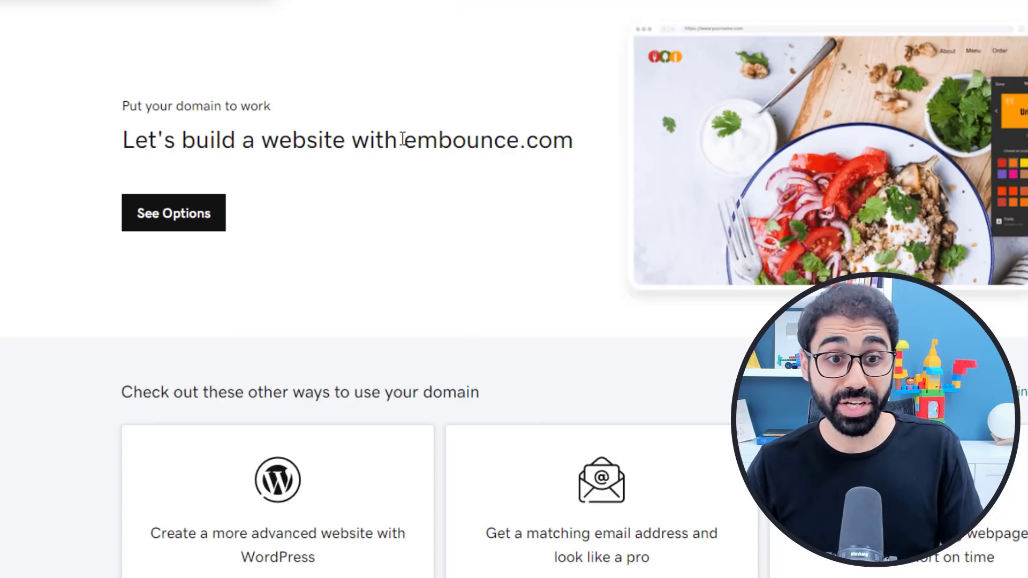
{"action": "mouse_move", "coordinate": [406, 141]}
{"action": "left_mouse_down"}
{"action": "mouse_move", "coordinate": [565, 125]}
{"action": "mouse_move", "coordinate": [602, 132]}
{"action": "left_mouse_up"}
{"action": "key", "text": "ctrl+c"}
{"action": "left_click", "coordinate": [582, 140]}
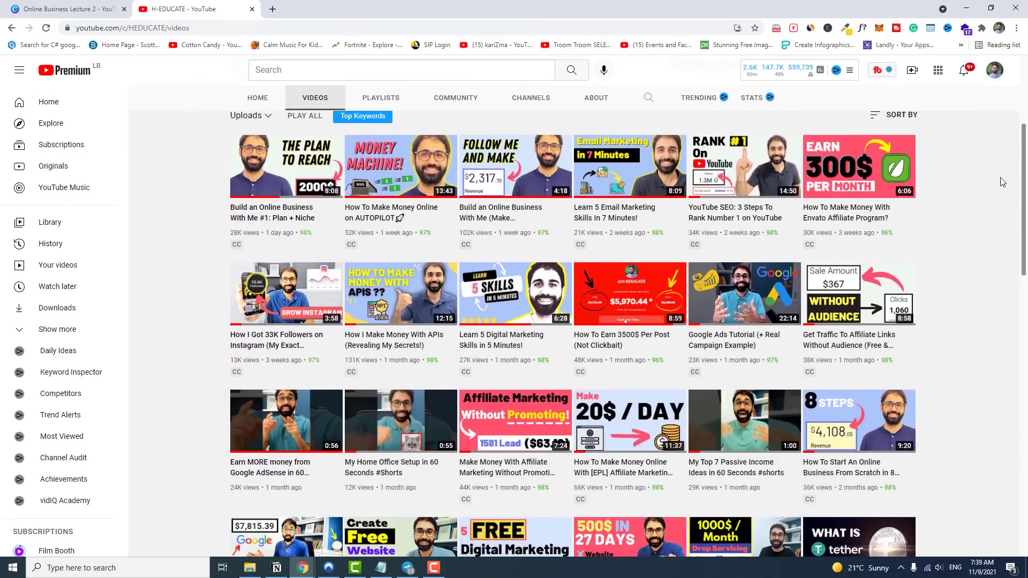
{"action": "scroll", "coordinate": [1000, 177], "scroll_direction": "down", "scroll_amount": 4}
{"action": "scroll", "coordinate": [971, 276], "scroll_direction": "down", "scroll_amount": 3}
{"action": "scroll", "coordinate": [968, 346], "scroll_direction": "down", "scroll_amount": 2}
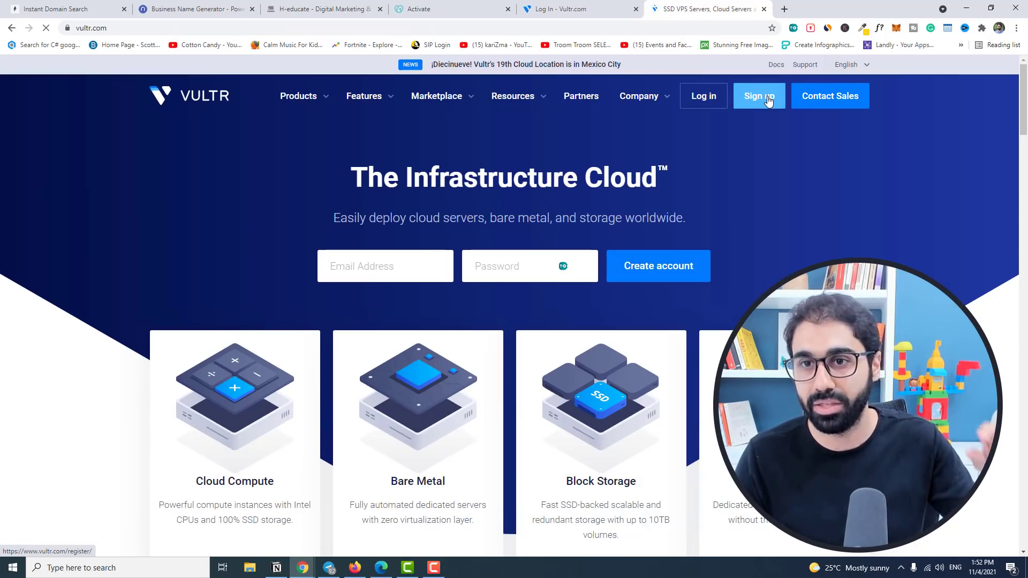
Step: Log in to Vultr using the saved password-manager credentials
{"action": "left_click", "coordinate": [583, 10]}
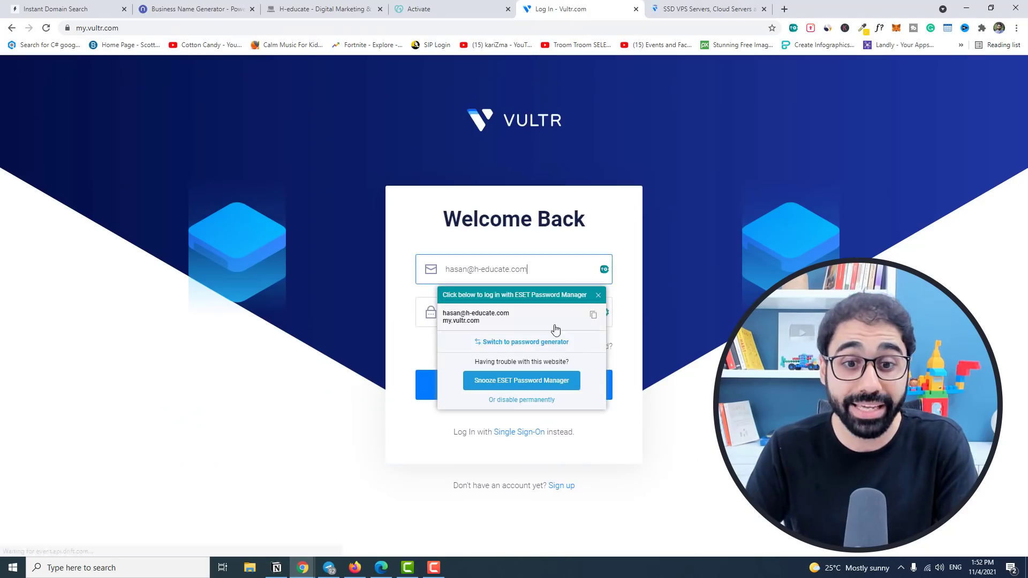
{"action": "left_click", "coordinate": [563, 317]}
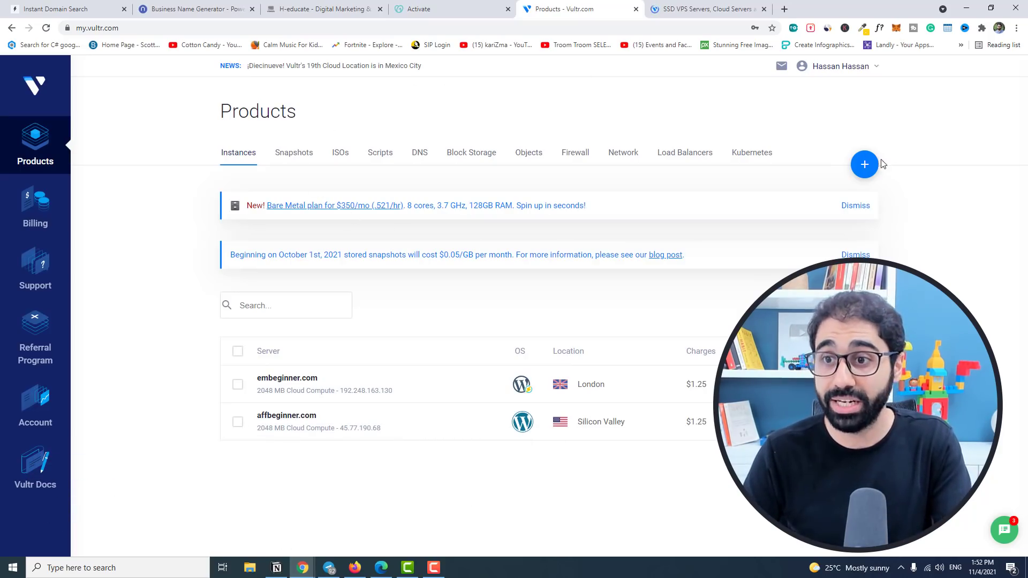
Step: Deploy a Cloud Compute server in Frankfurt with the WordPress marketplace app
{"action": "left_click", "coordinate": [865, 165]}
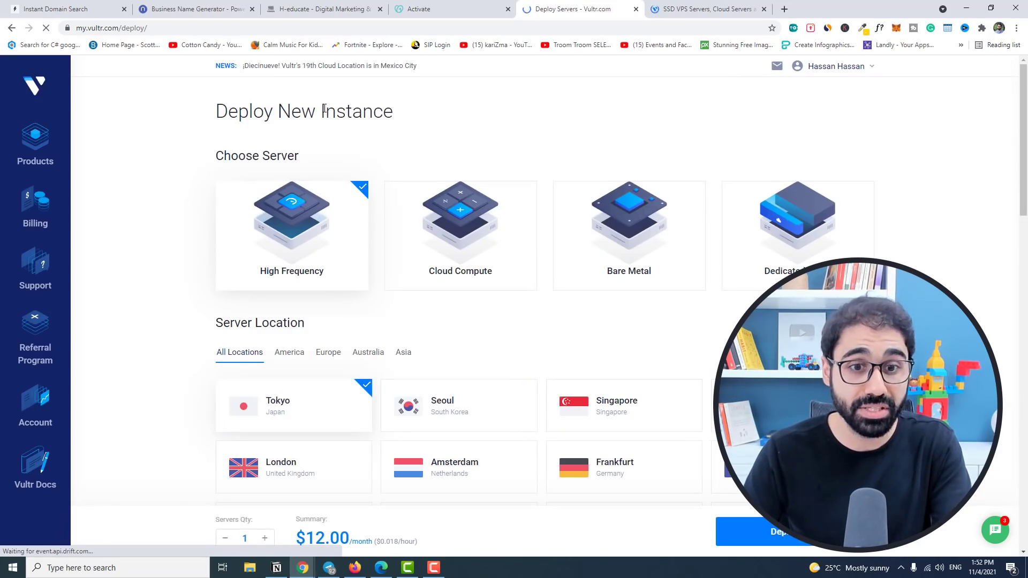
{"action": "left_click", "coordinate": [470, 217]}
{"action": "scroll", "coordinate": [507, 113], "scroll_direction": "down", "scroll_amount": 2}
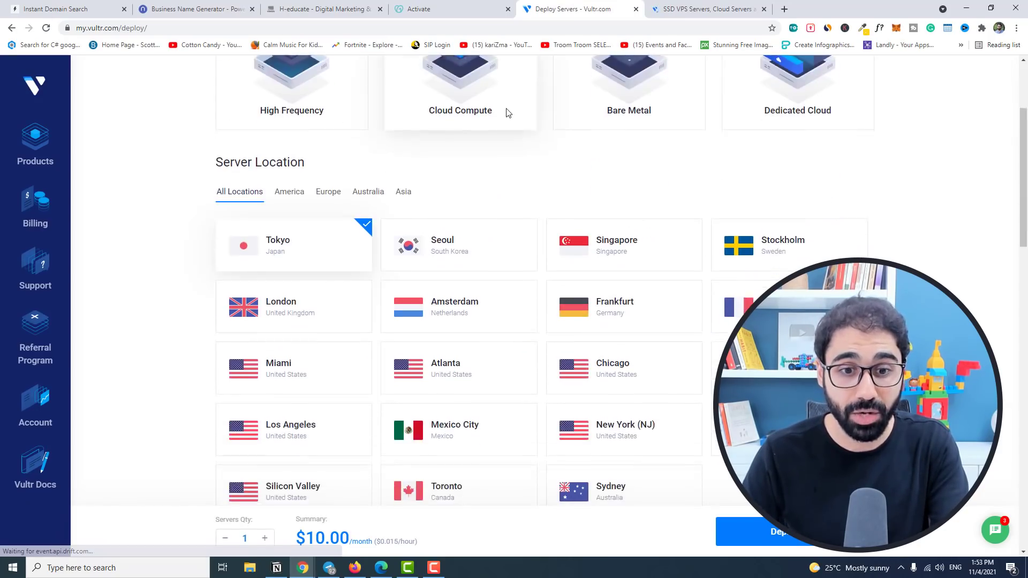
{"action": "scroll", "coordinate": [507, 112], "scroll_direction": "down", "scroll_amount": 1}
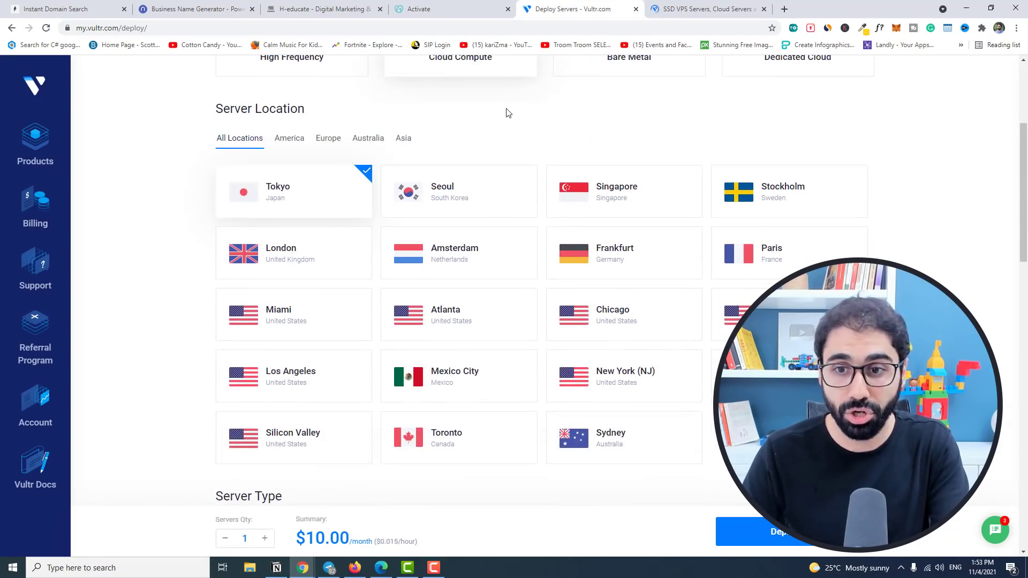
{"action": "left_click", "coordinate": [648, 269]}
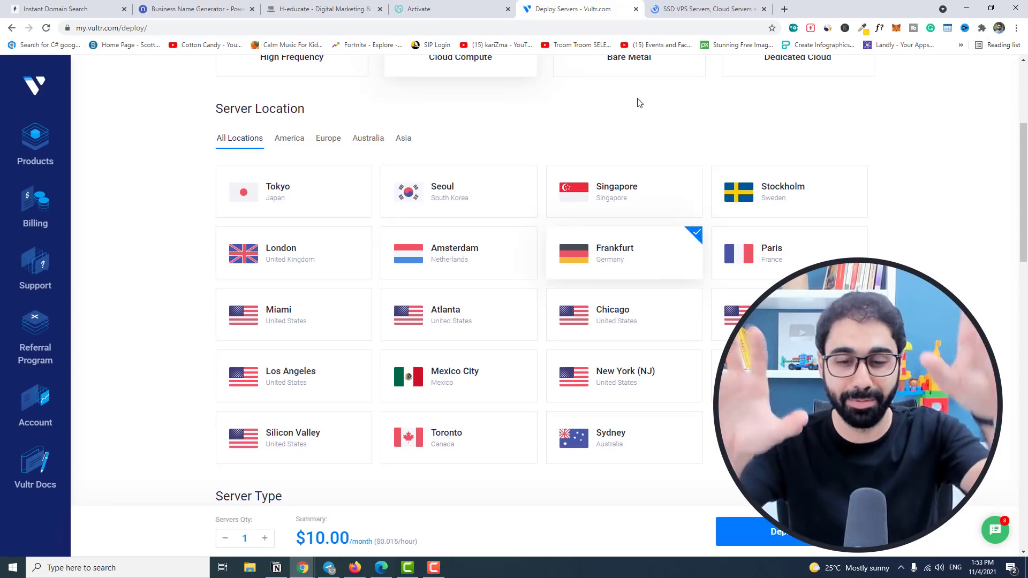
{"action": "scroll", "coordinate": [639, 103], "scroll_direction": "down", "scroll_amount": 1}
{"action": "scroll", "coordinate": [639, 103], "scroll_direction": "down", "scroll_amount": 2}
{"action": "scroll", "coordinate": [407, 145], "scroll_direction": "down", "scroll_amount": 2}
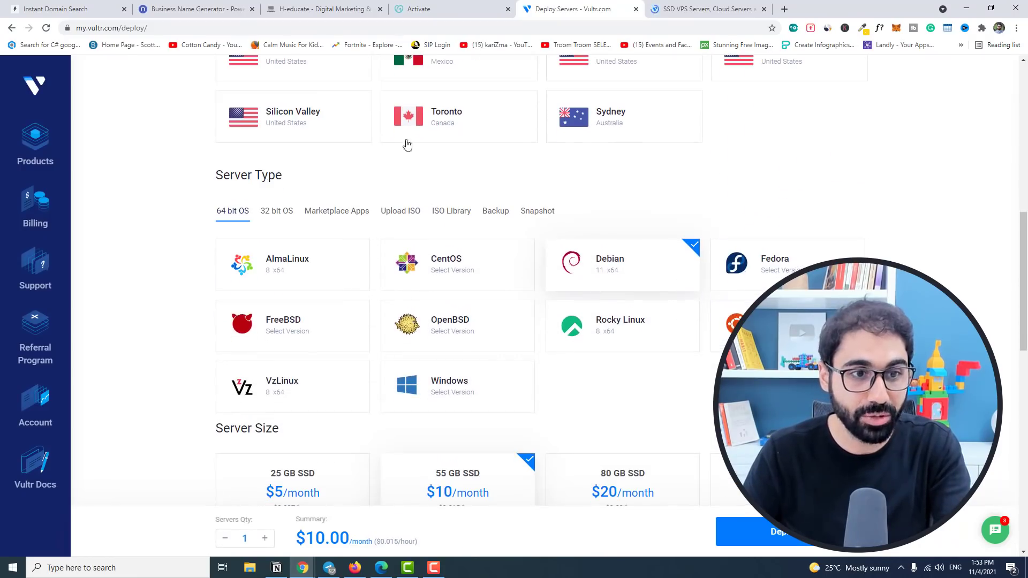
{"action": "left_click", "coordinate": [337, 211]}
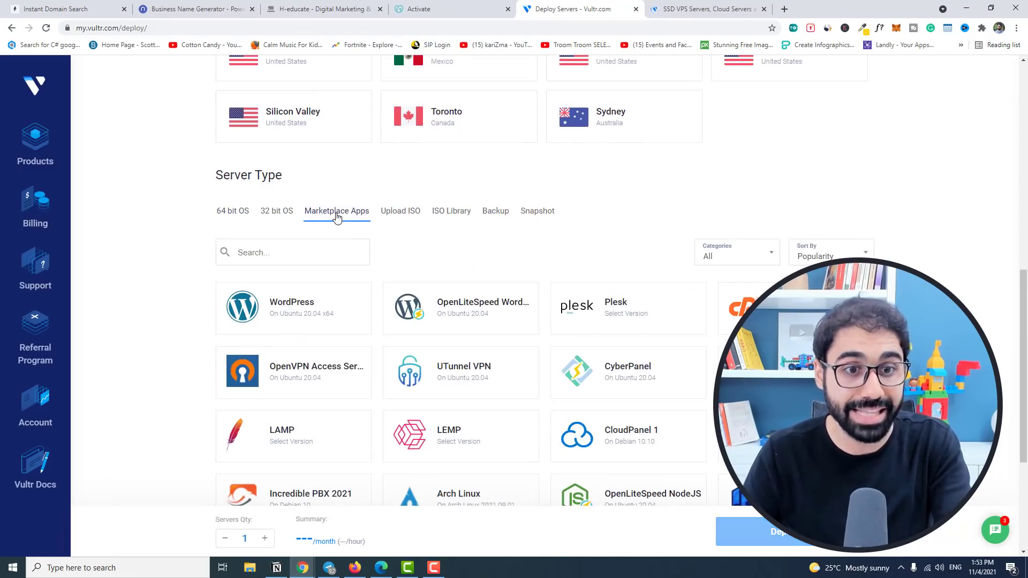
{"action": "left_click", "coordinate": [354, 303]}
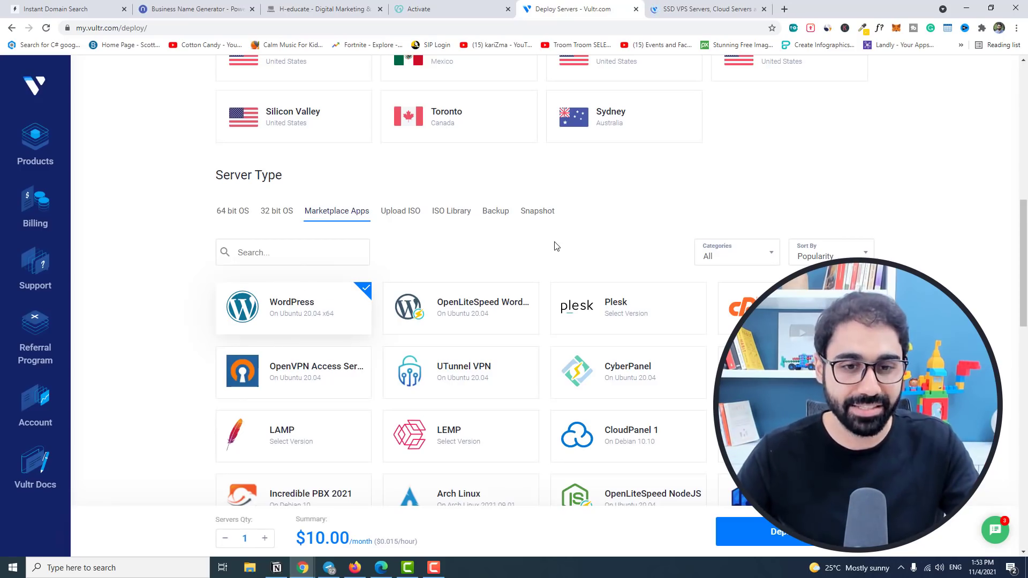
{"action": "scroll", "coordinate": [459, 232], "scroll_direction": "down", "scroll_amount": 3}
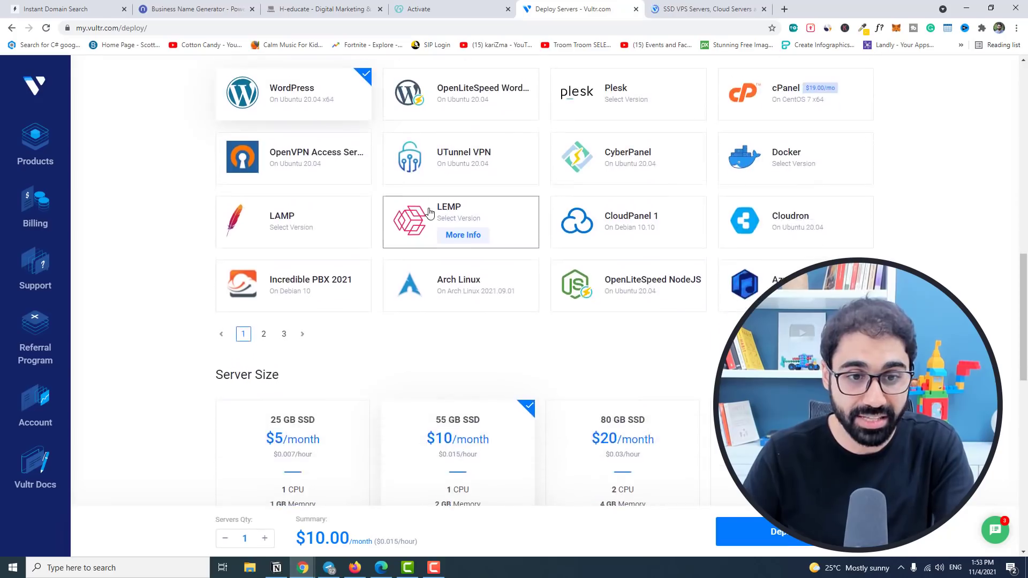
{"action": "scroll", "coordinate": [429, 177], "scroll_direction": "down", "scroll_amount": 2}
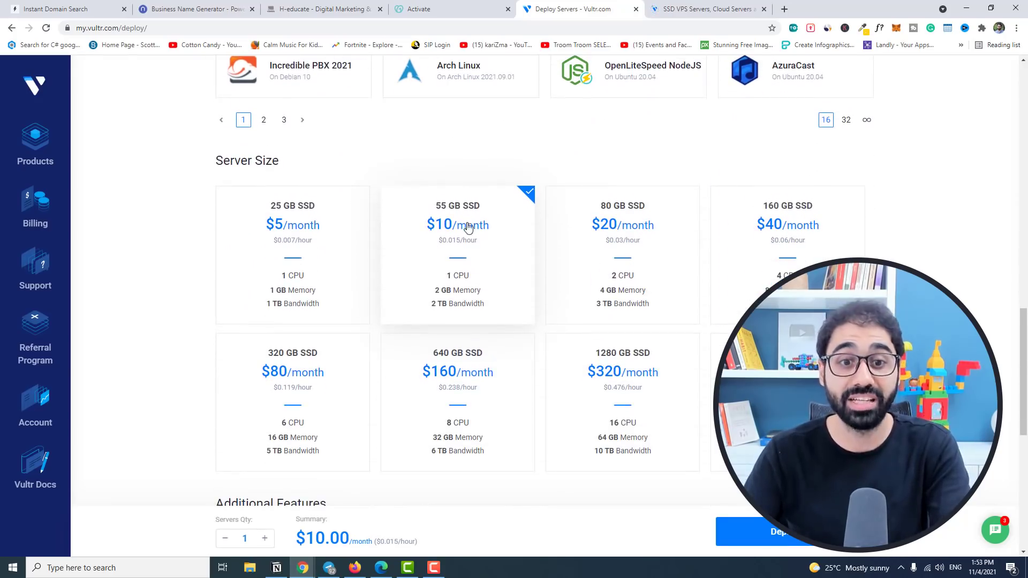
{"action": "scroll", "coordinate": [469, 220], "scroll_direction": "up", "scroll_amount": 1}
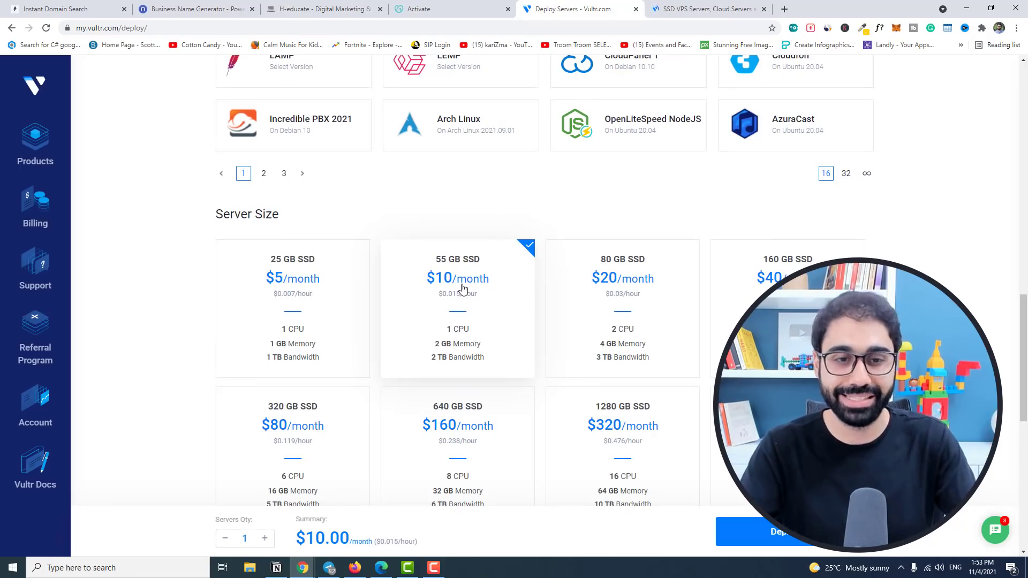
{"action": "scroll", "coordinate": [463, 289], "scroll_direction": "down", "scroll_amount": 1}
{"action": "scroll", "coordinate": [452, 285], "scroll_direction": "down", "scroll_amount": 3}
{"action": "scroll", "coordinate": [445, 271], "scroll_direction": "down", "scroll_amount": 2}
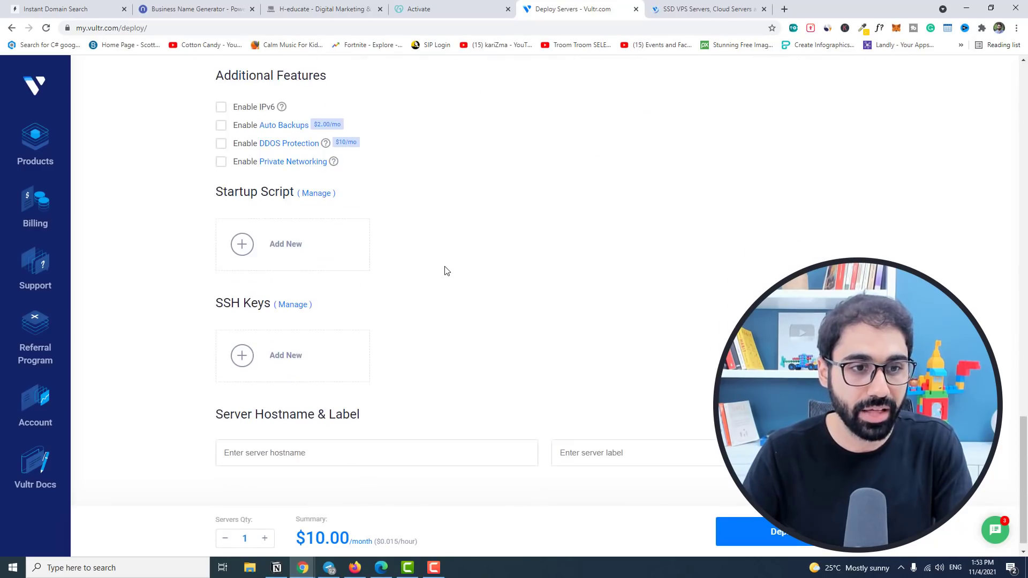
Step: Set the server hostname and label to embounce.com and deploy it
{"action": "left_click", "coordinate": [298, 440]}
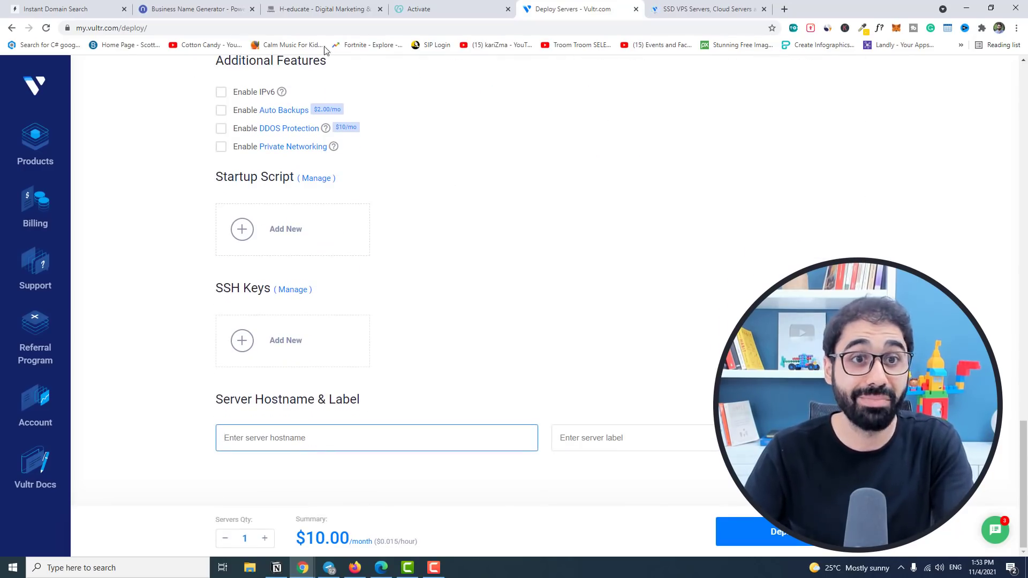
{"action": "left_click", "coordinate": [438, 9]}
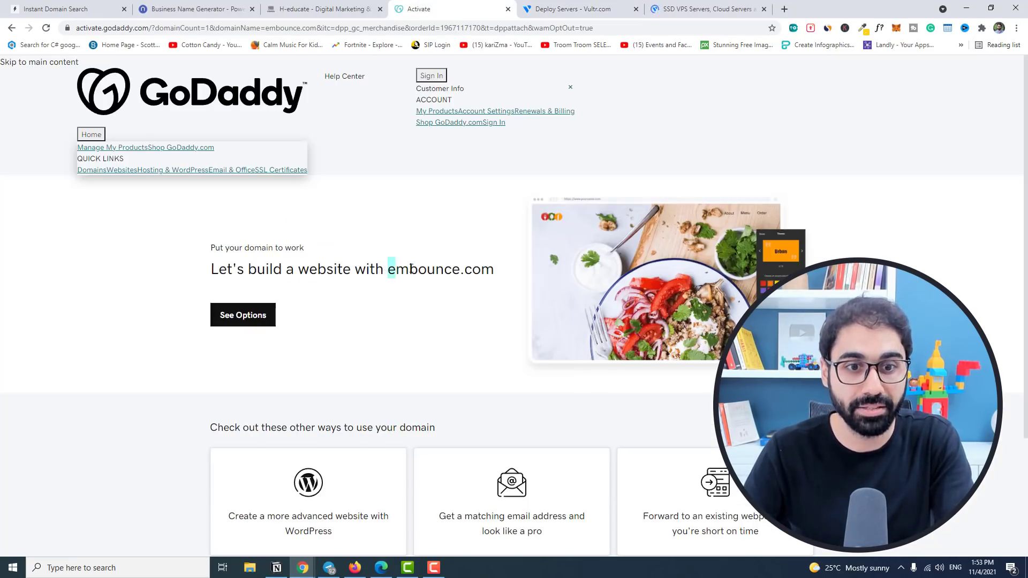
{"action": "key", "text": "ctrl+Tab"}
{"action": "key", "text": "ctrl+v"}
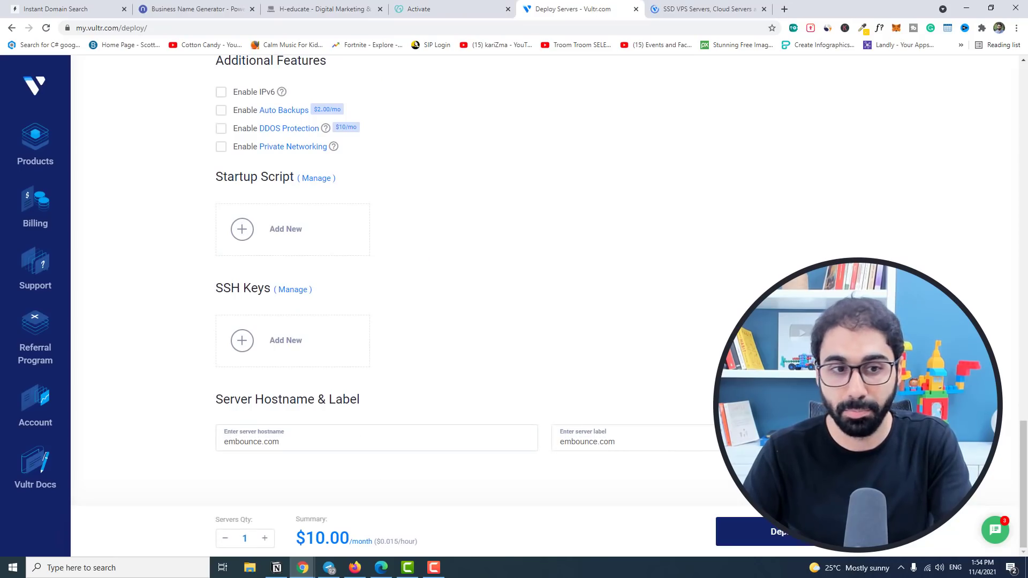
{"action": "left_click", "coordinate": [771, 533]}
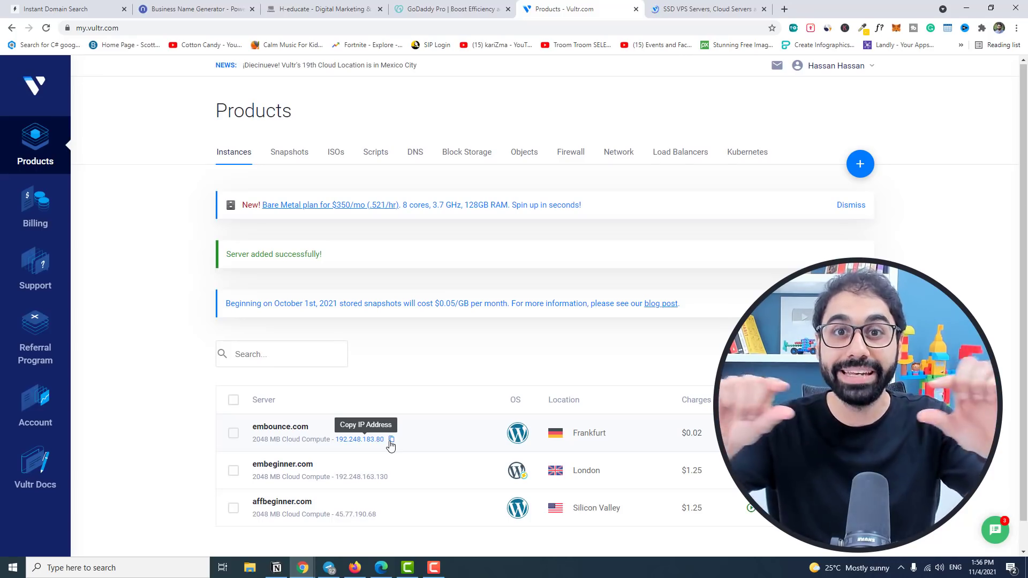
Step: Change GoDaddy's embounce.com A record to point at 192.248.183.80 and save it
{"action": "key", "text": "ctrl+shift+Tab"}
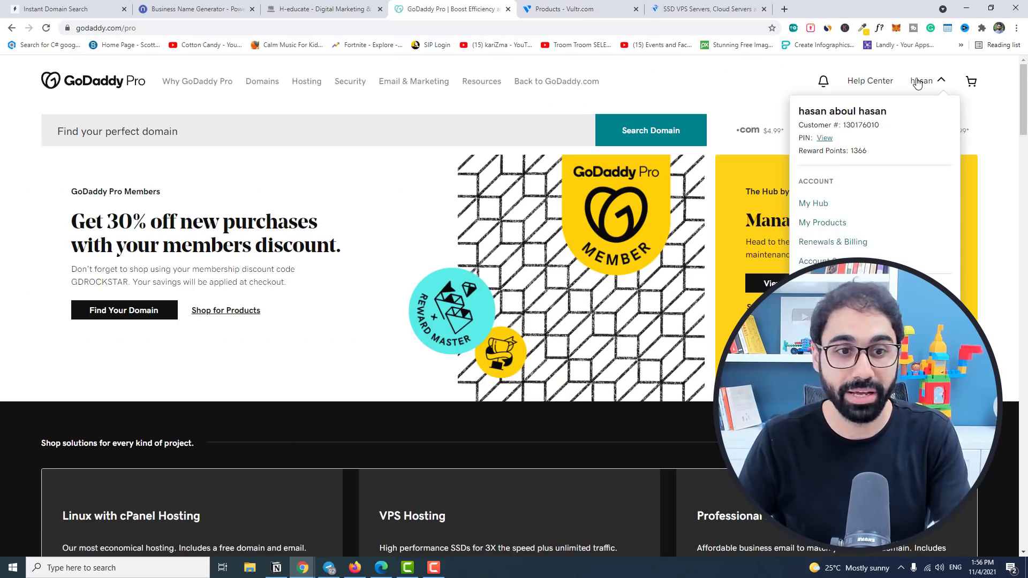
{"action": "left_click", "coordinate": [828, 224]}
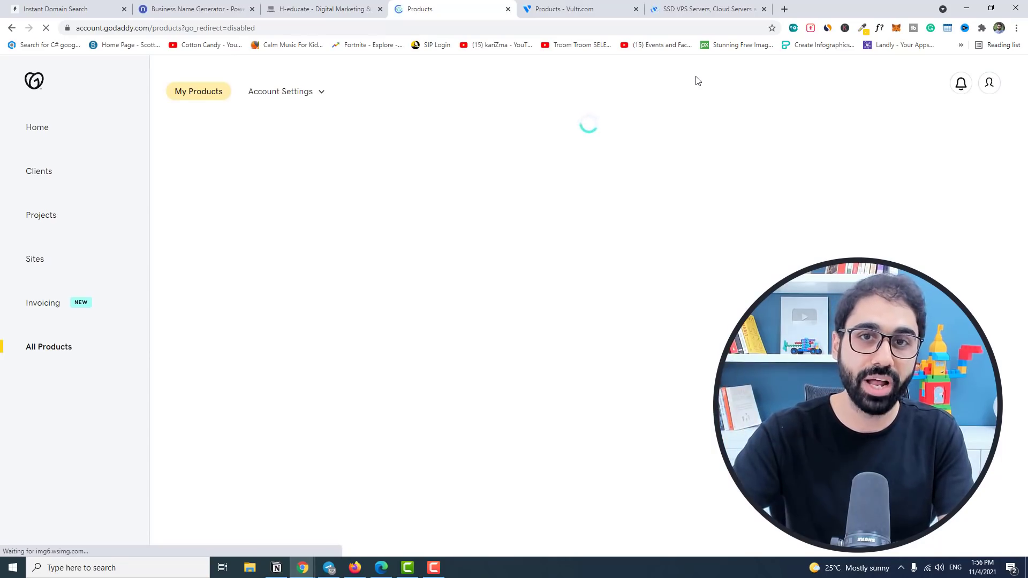
{"action": "scroll", "coordinate": [683, 121], "scroll_direction": "down", "scroll_amount": 4}
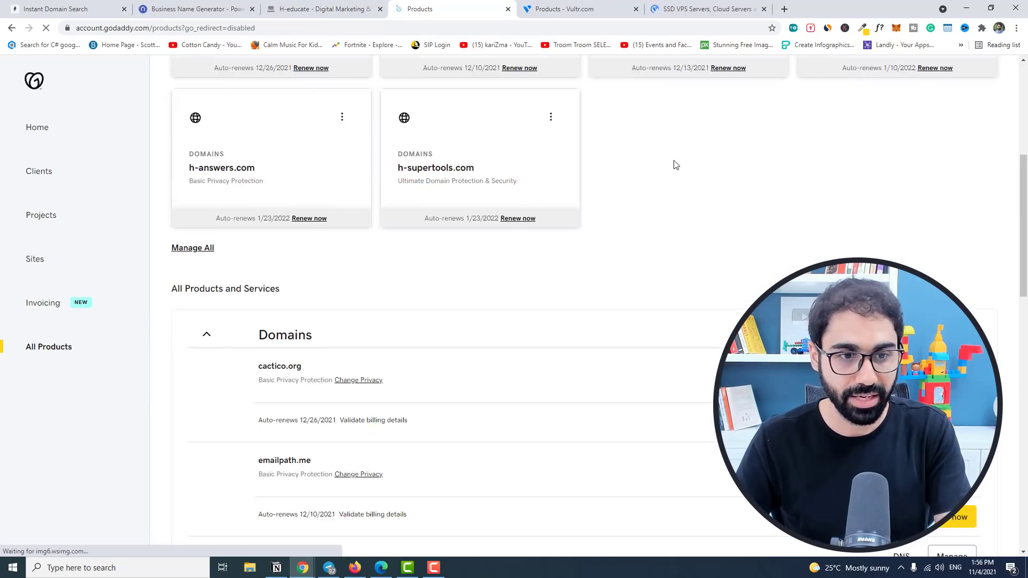
{"action": "scroll", "coordinate": [672, 164], "scroll_direction": "down", "scroll_amount": 3}
{"action": "scroll", "coordinate": [642, 164], "scroll_direction": "down", "scroll_amount": 2}
{"action": "scroll", "coordinate": [430, 132], "scroll_direction": "down", "scroll_amount": 3}
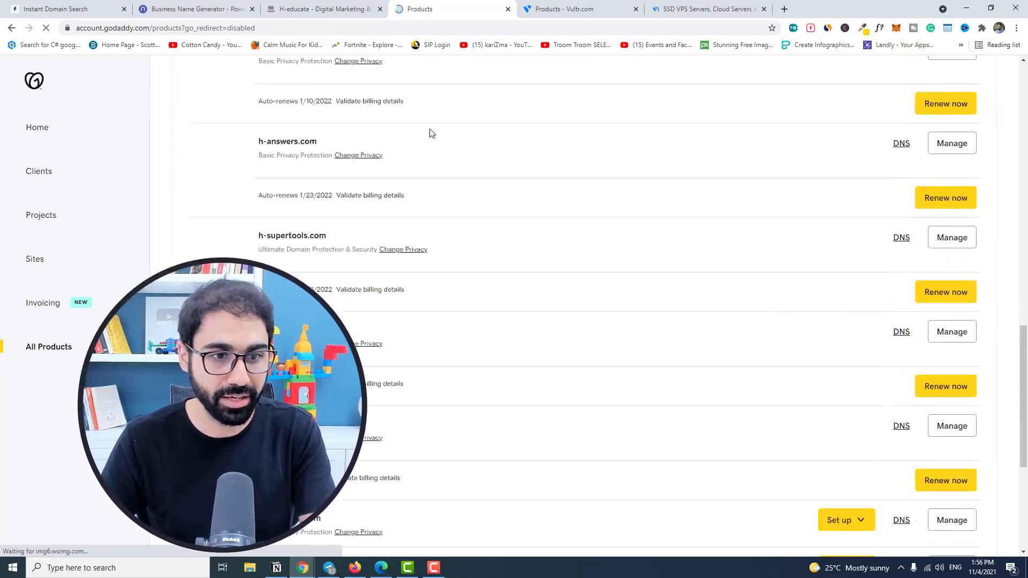
{"action": "scroll", "coordinate": [429, 131], "scroll_direction": "down", "scroll_amount": 5}
{"action": "left_click", "coordinate": [899, 416]}
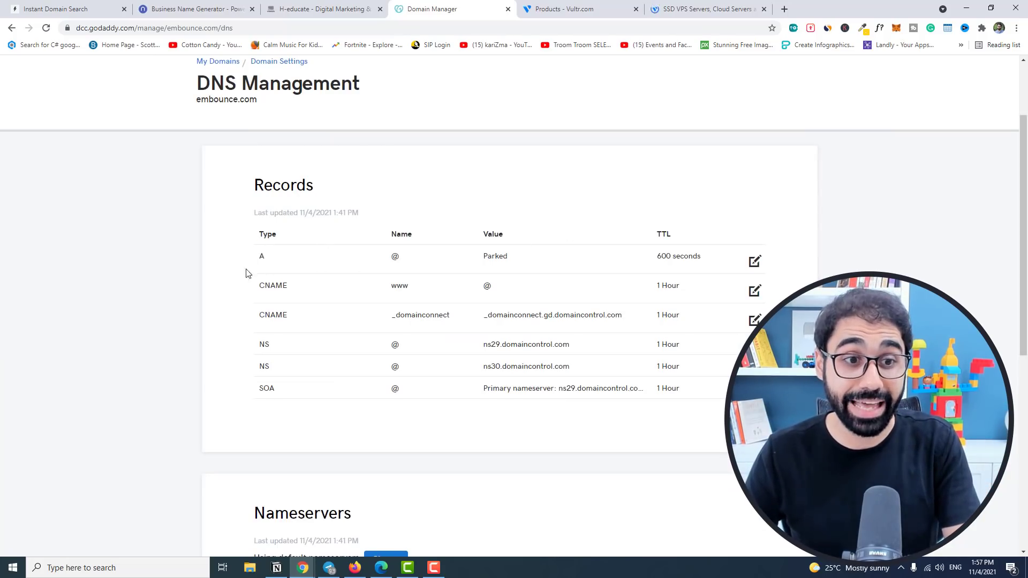
{"action": "left_click", "coordinate": [756, 260]}
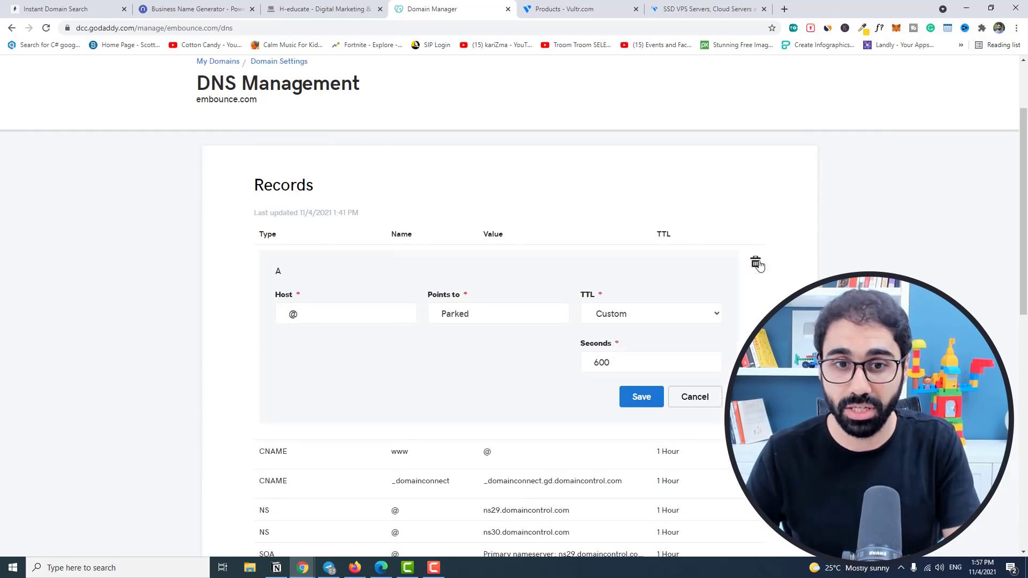
{"action": "left_click", "coordinate": [503, 321]}
{"action": "type", "text": "192.248.183.80"}
{"action": "left_click", "coordinate": [648, 396]}
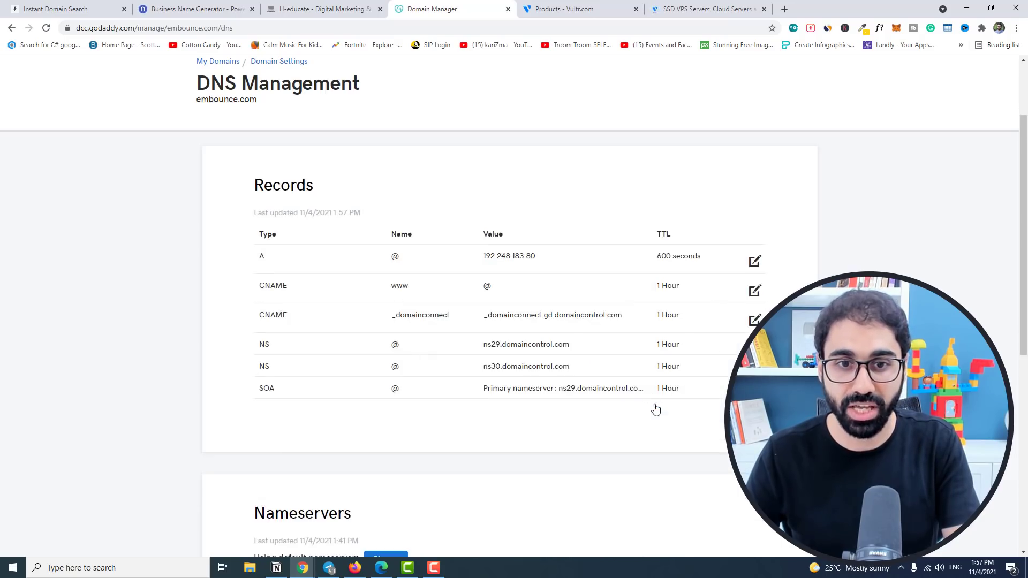
{"action": "scroll", "coordinate": [581, 206], "scroll_direction": "up", "scroll_amount": 2}
{"action": "left_click", "coordinate": [606, 5]}
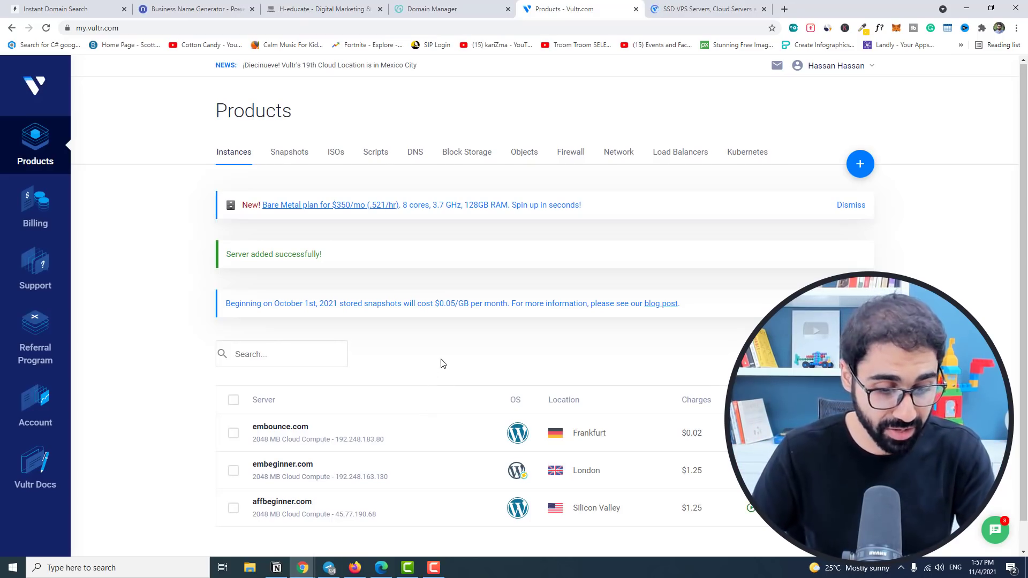
Step: Ping embounce.com in Command Prompt and confirm replies come from 192.248.183.80
{"action": "key", "text": "super+r"}
{"action": "type", "text": "cmd"}
{"action": "key", "text": "Return"}
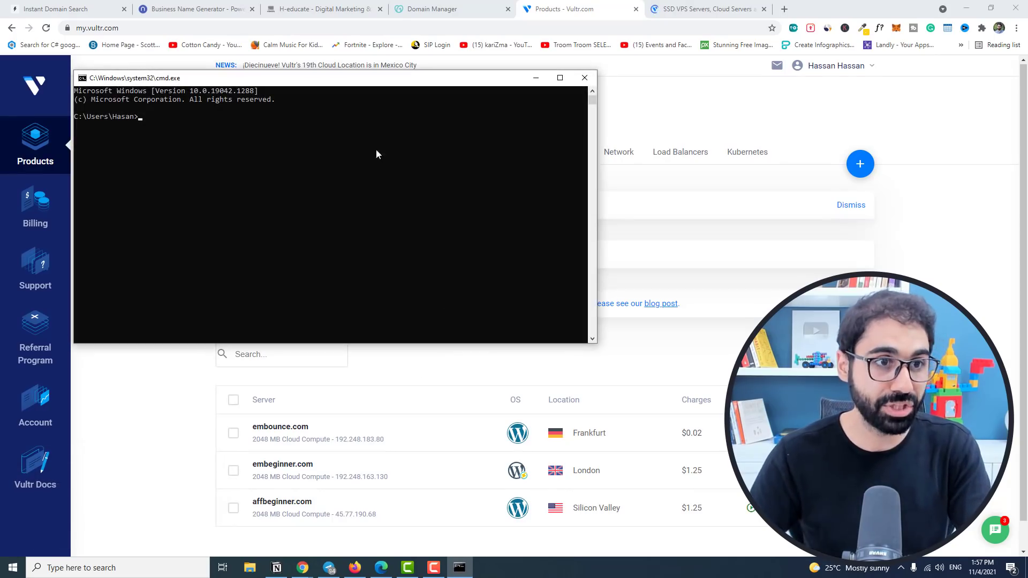
{"action": "left_click_drag", "start_coordinate": [214, 74], "coordinate": [358, 102]}
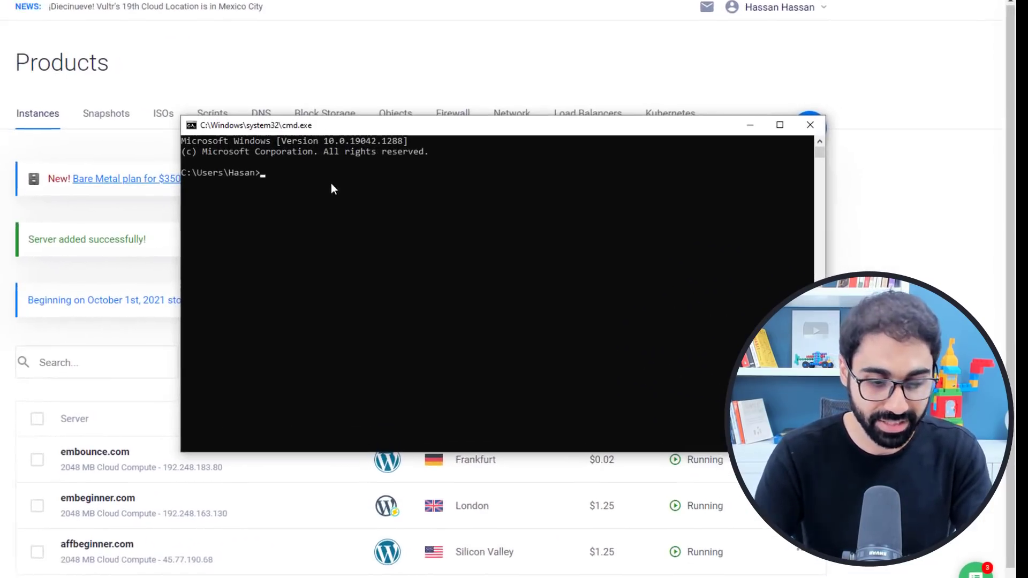
{"action": "type", "text": "ping "}
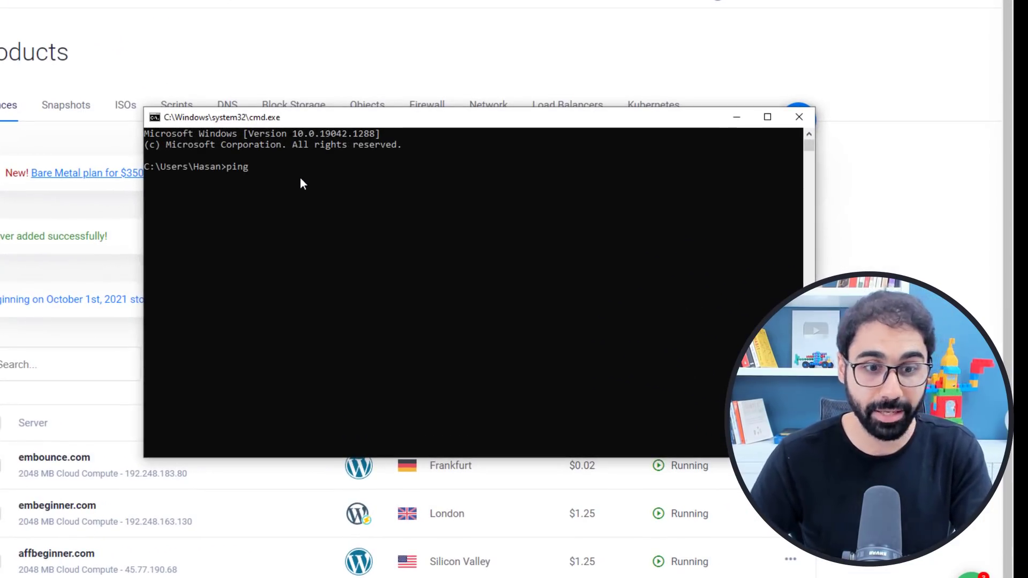
{"action": "type", "text": "embounce.cp"}
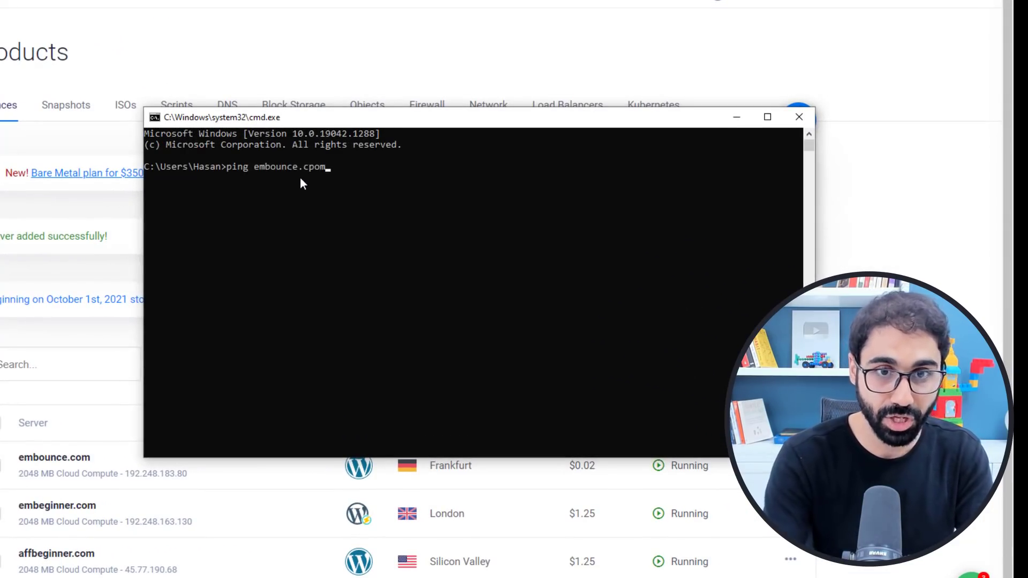
{"action": "type", "text": "om"}
{"action": "key", "text": "Return"}
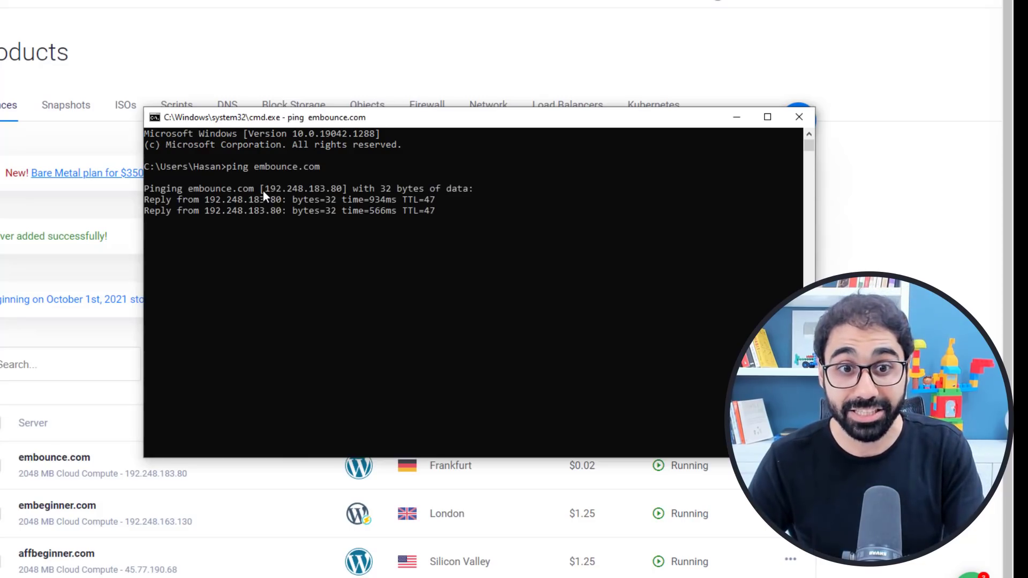
{"action": "left_click_drag", "start_coordinate": [261, 189], "coordinate": [290, 190]}
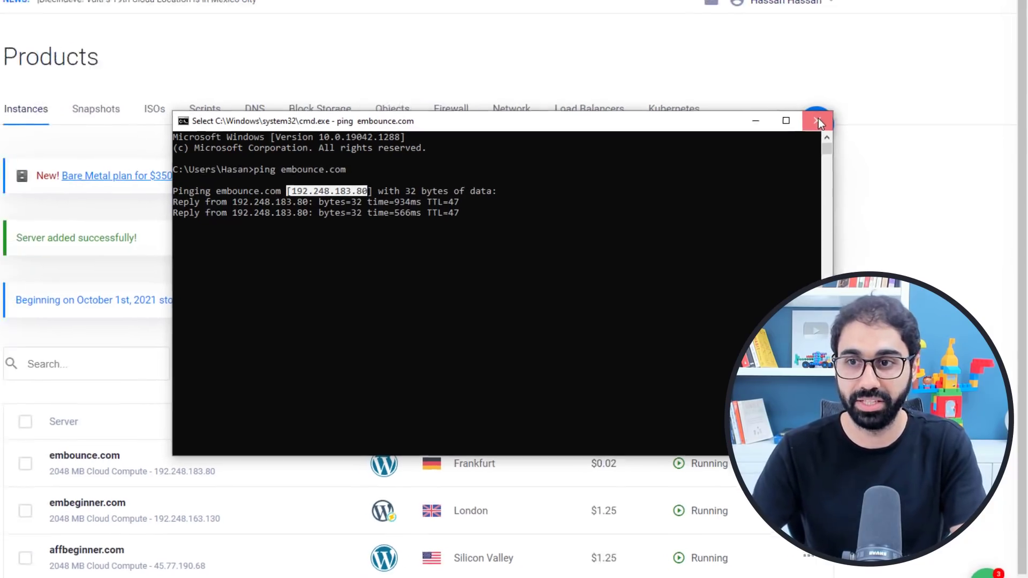
{"action": "left_click", "coordinate": [801, 117]}
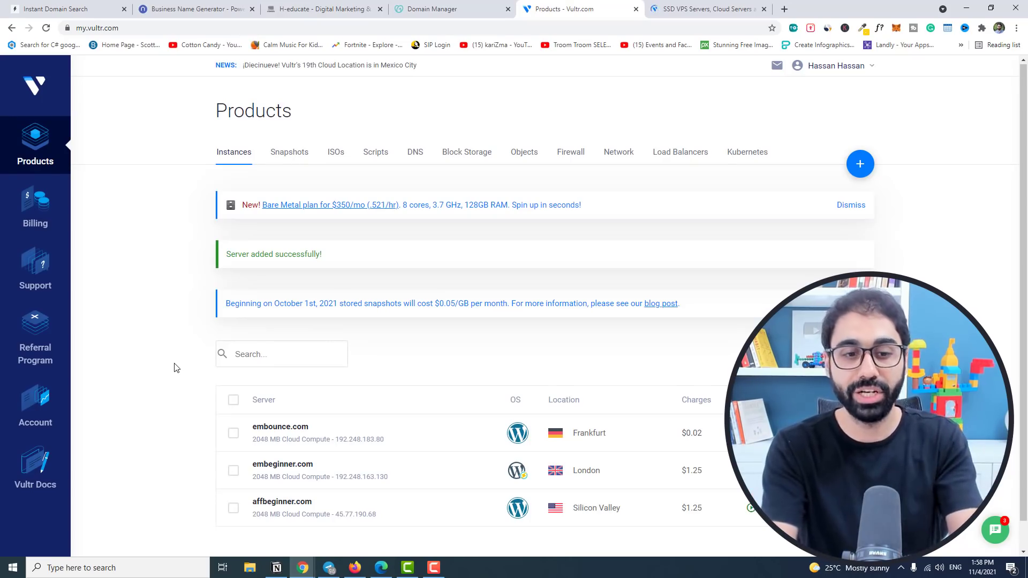
Step: View the embounce.com server details, then the One-Click WordPress docs at Install SSL Certificate
{"action": "left_click", "coordinate": [292, 432]}
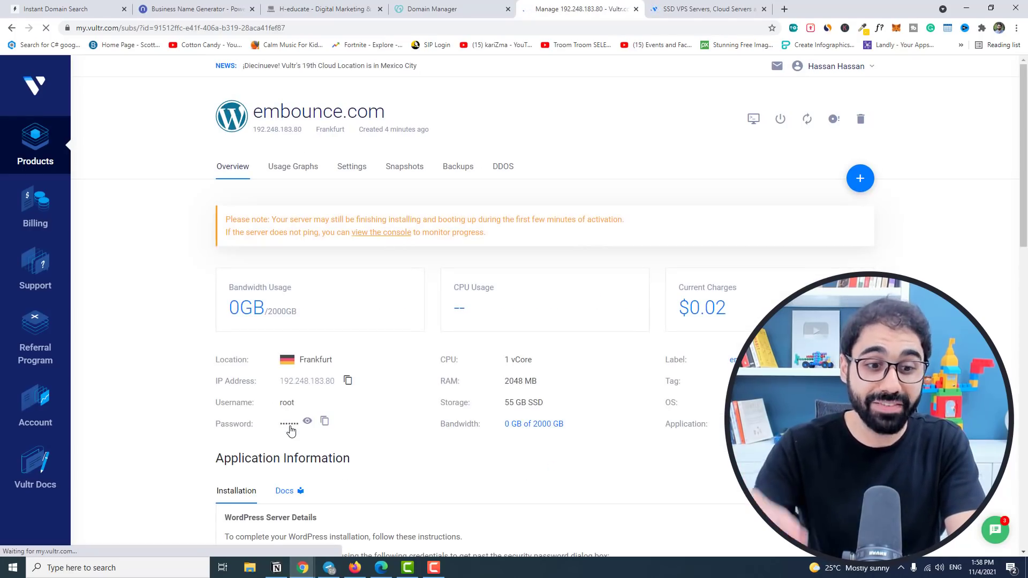
{"action": "scroll", "coordinate": [281, 427], "scroll_direction": "down", "scroll_amount": 4}
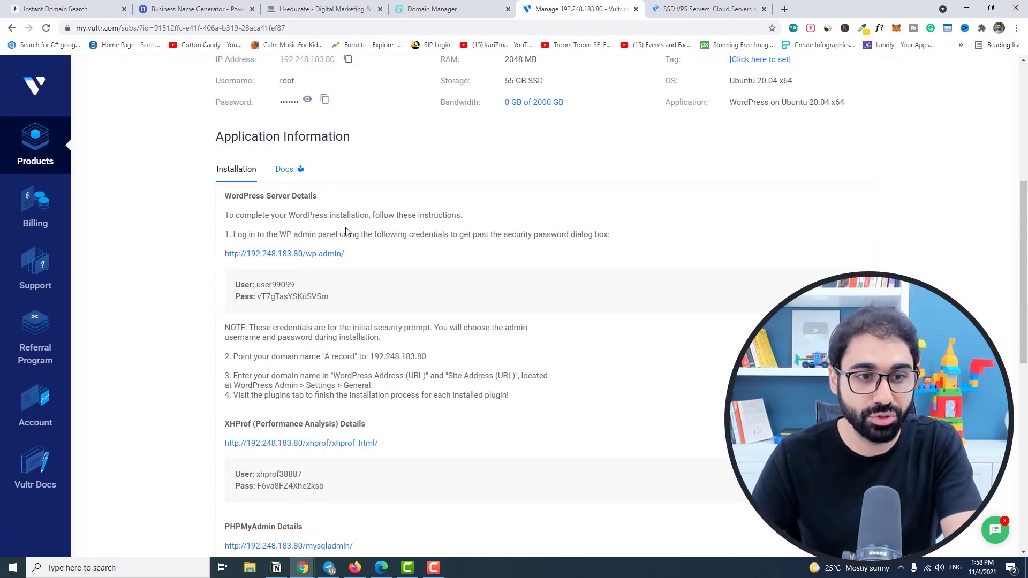
{"action": "scroll", "coordinate": [341, 345], "scroll_direction": "down", "scroll_amount": 2}
{"action": "scroll", "coordinate": [338, 306], "scroll_direction": "down", "scroll_amount": 1}
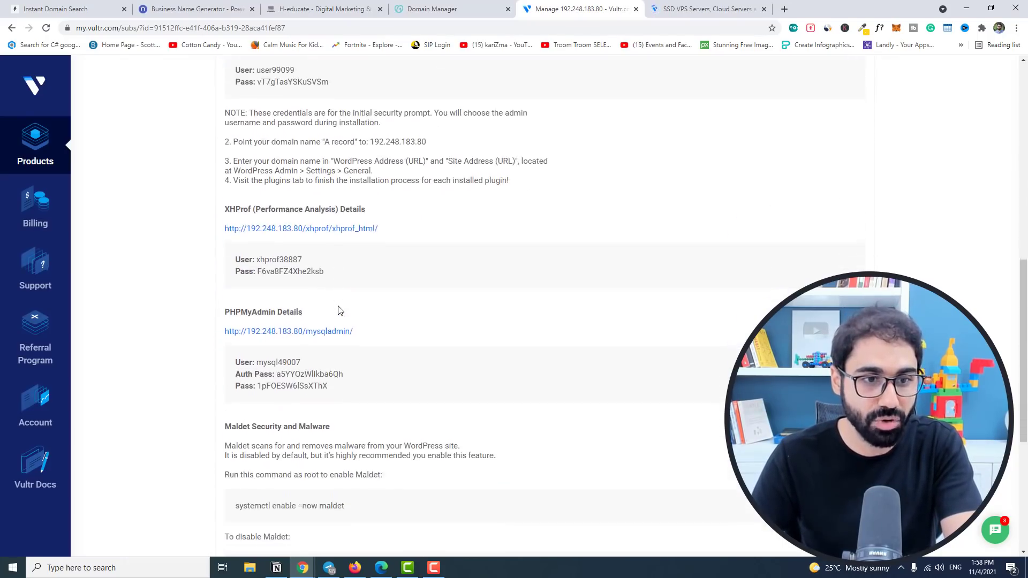
{"action": "scroll", "coordinate": [338, 309], "scroll_direction": "down", "scroll_amount": 1}
{"action": "scroll", "coordinate": [314, 289], "scroll_direction": "down", "scroll_amount": 1}
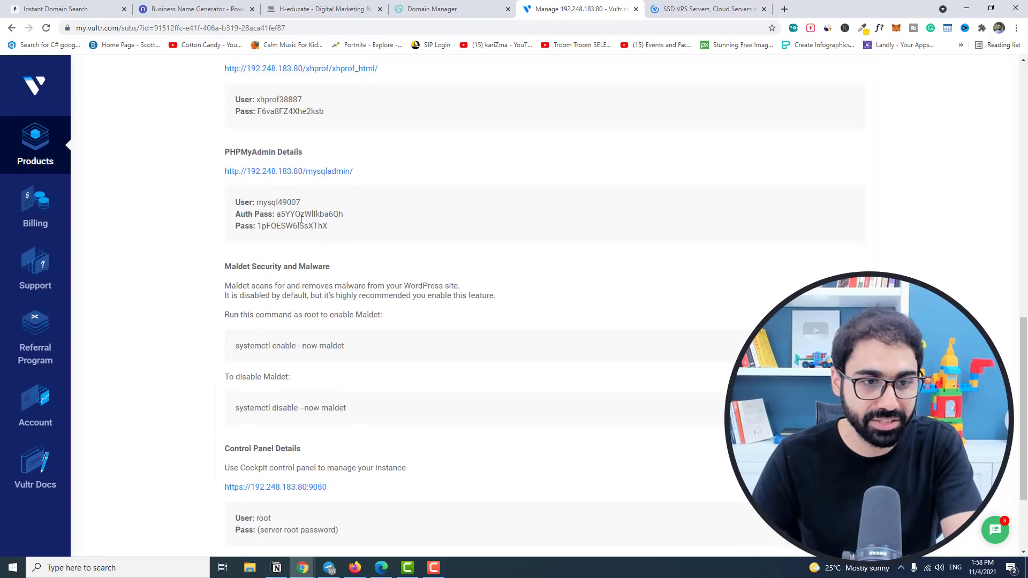
{"action": "scroll", "coordinate": [305, 281], "scroll_direction": "down", "scroll_amount": 1}
{"action": "scroll", "coordinate": [350, 364], "scroll_direction": "up", "scroll_amount": 2}
{"action": "scroll", "coordinate": [351, 364], "scroll_direction": "up", "scroll_amount": 3}
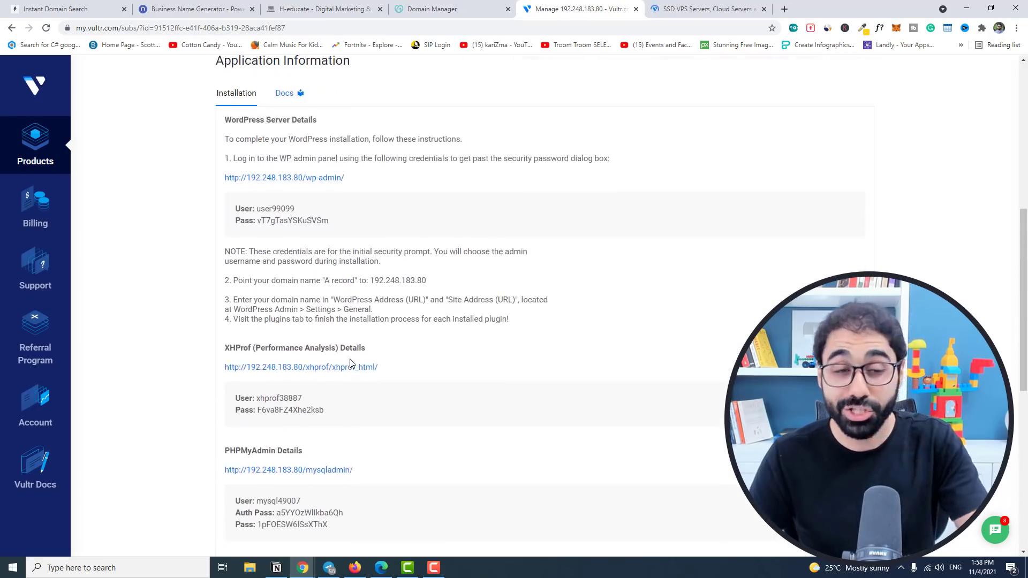
{"action": "scroll", "coordinate": [351, 365], "scroll_direction": "up", "scroll_amount": 3}
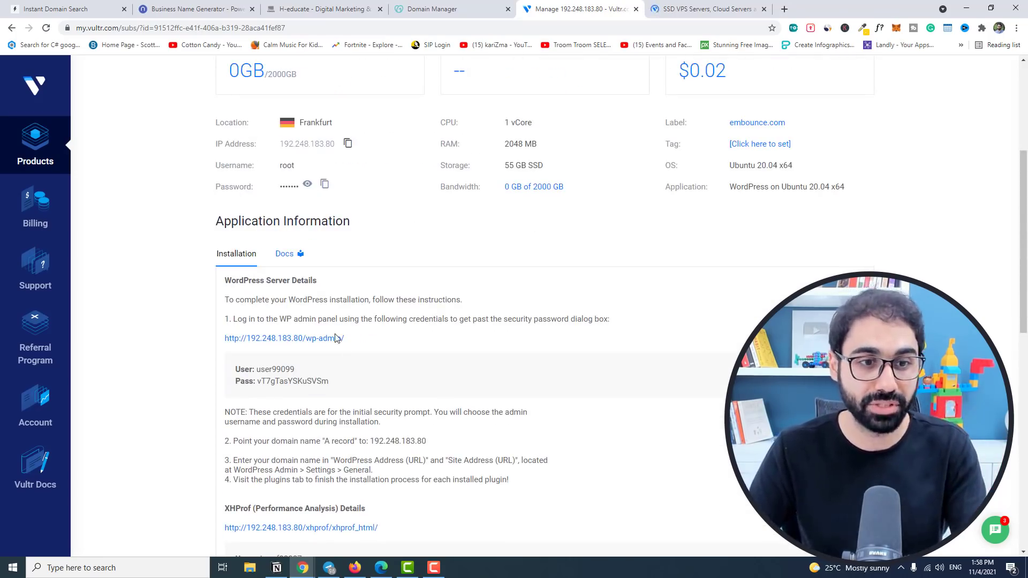
{"action": "left_click", "coordinate": [285, 255]}
{"action": "scroll", "coordinate": [539, 253], "scroll_direction": "down", "scroll_amount": 1}
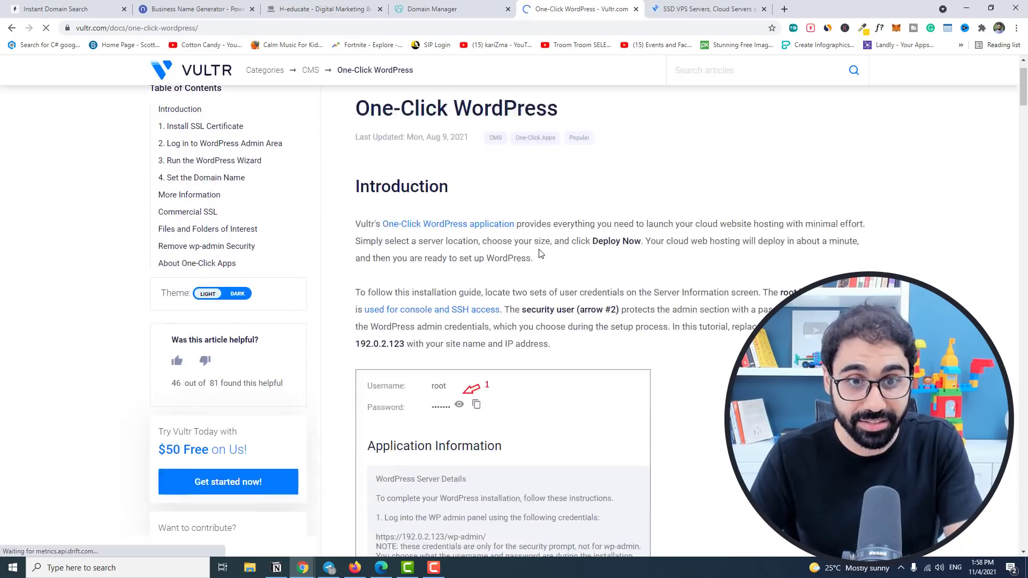
{"action": "scroll", "coordinate": [514, 249], "scroll_direction": "down", "scroll_amount": 4}
{"action": "scroll", "coordinate": [482, 246], "scroll_direction": "down", "scroll_amount": 1}
{"action": "scroll", "coordinate": [443, 239], "scroll_direction": "down", "scroll_amount": 1}
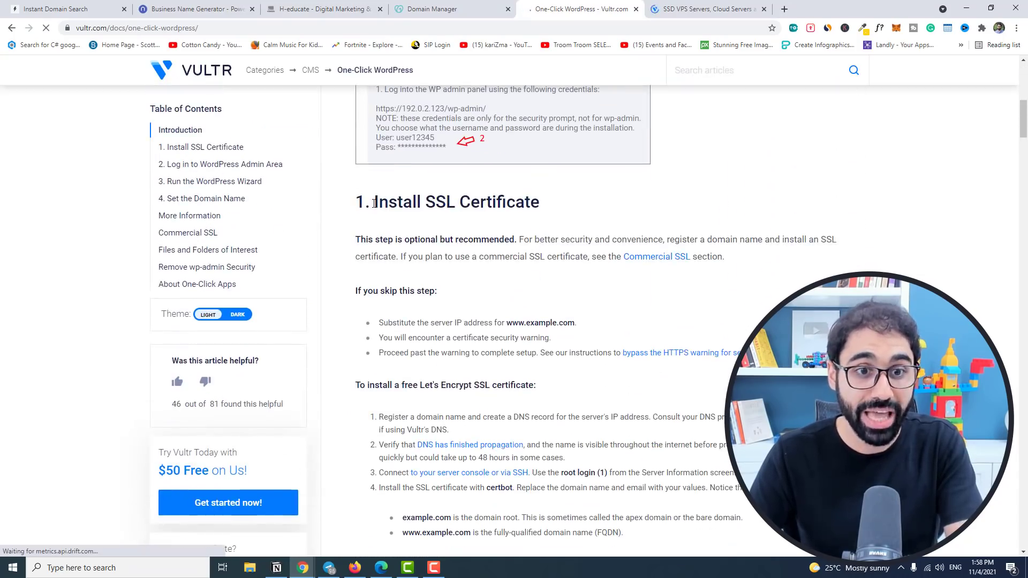
{"action": "left_click_drag", "start_coordinate": [397, 201], "coordinate": [542, 202]}
{"action": "left_click", "coordinate": [549, 205]}
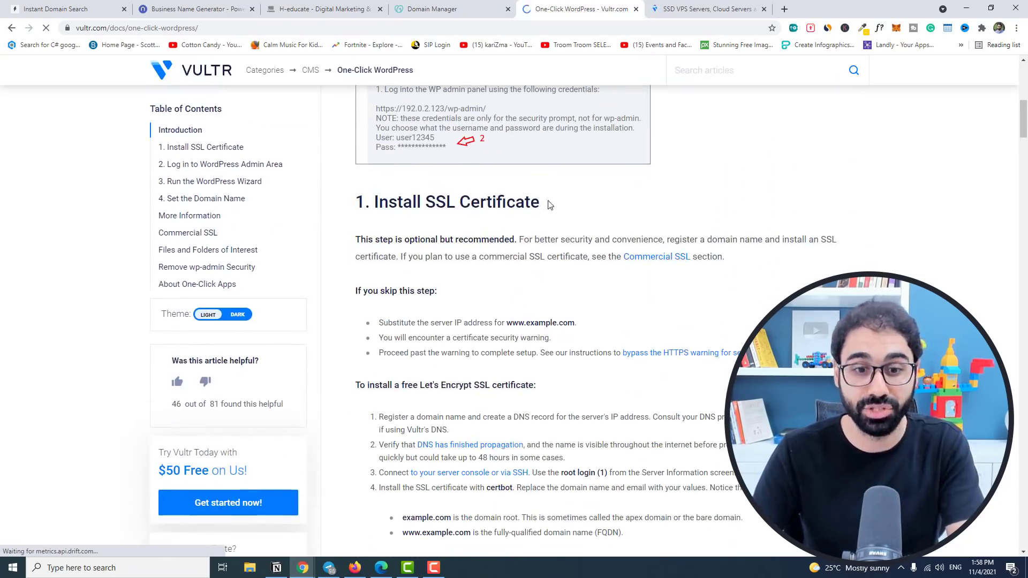
{"action": "scroll", "coordinate": [605, 250], "scroll_direction": "down", "scroll_amount": 1}
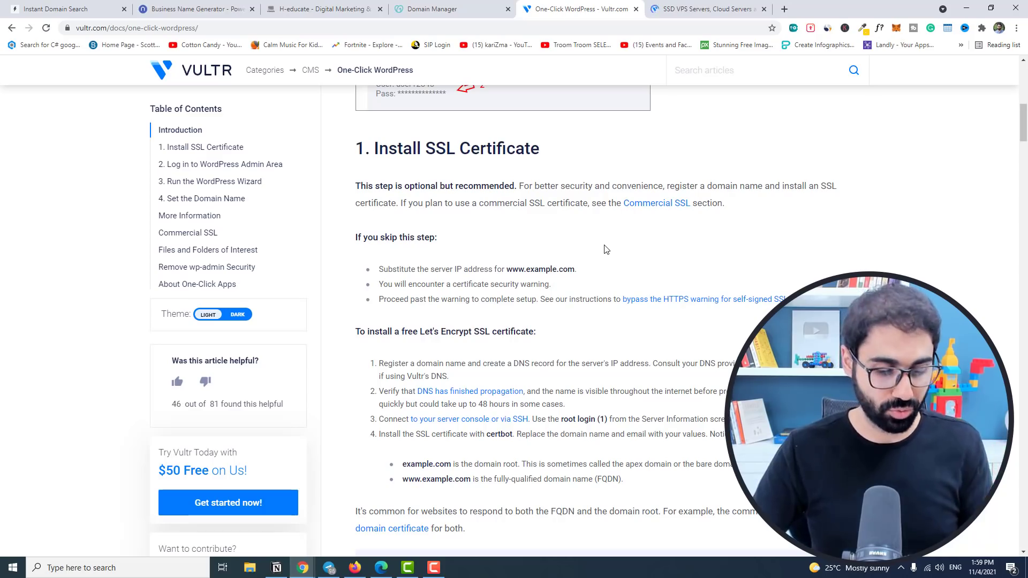
Step: Connect PuTTY to embounce.com, accept the alert, and log in as root with Vultr's password
{"action": "key", "text": "super"}
{"action": "type", "text": "putty"}
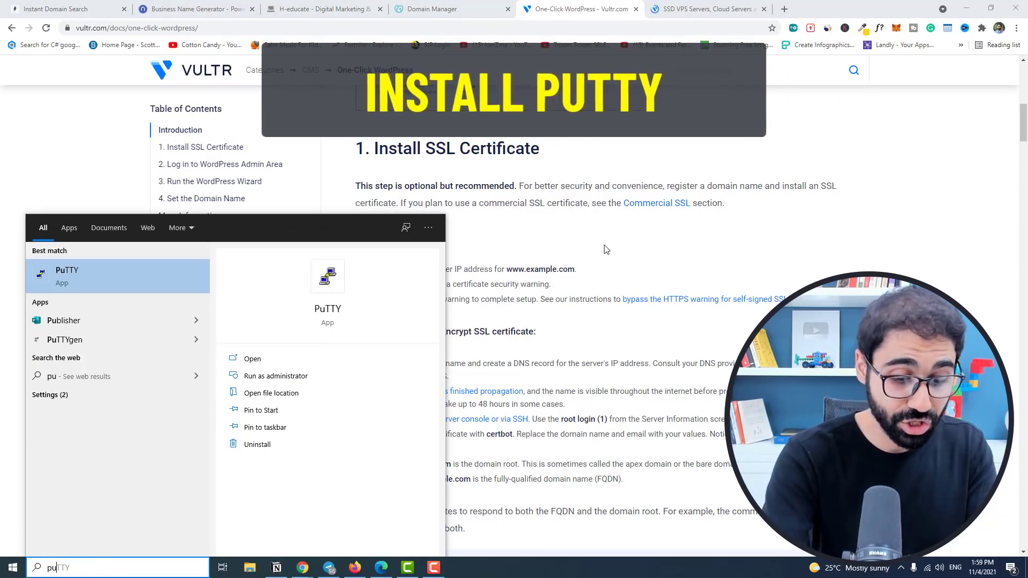
{"action": "key", "text": "Return"}
{"action": "left_click_drag", "start_coordinate": [467, 184], "coordinate": [480, 185]}
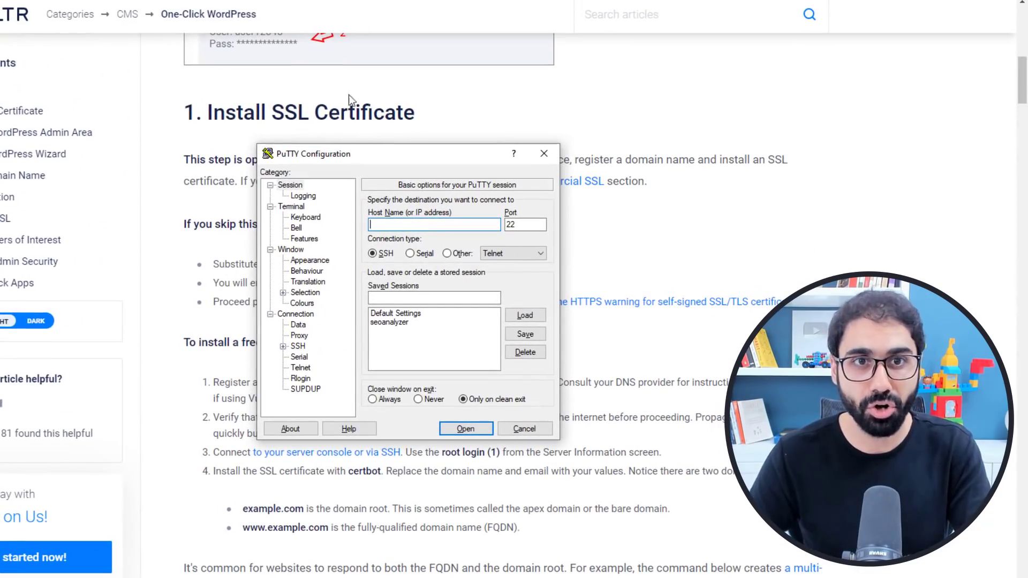
{"action": "type", "text": "embou"}
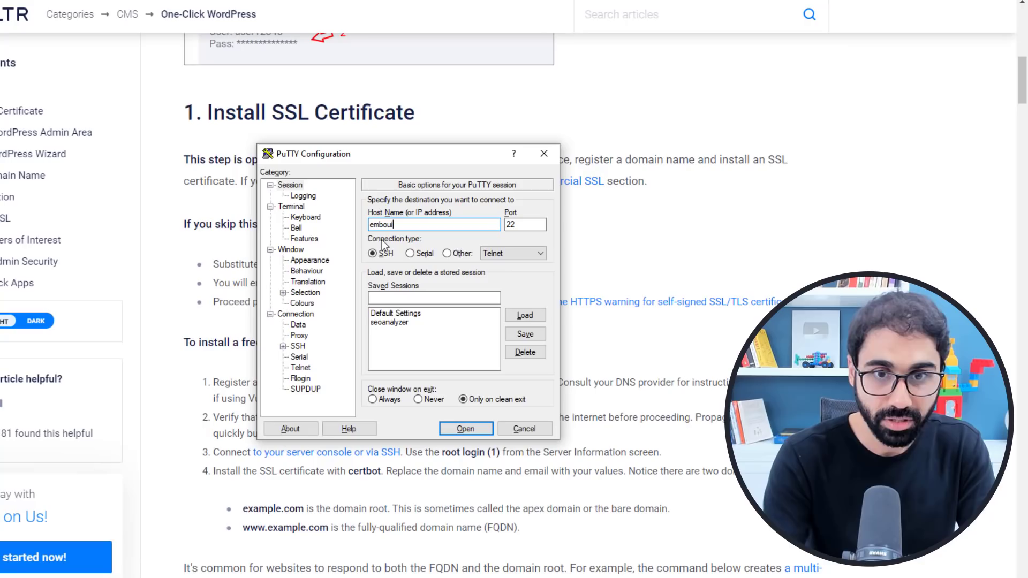
{"action": "type", "text": "nce.com"}
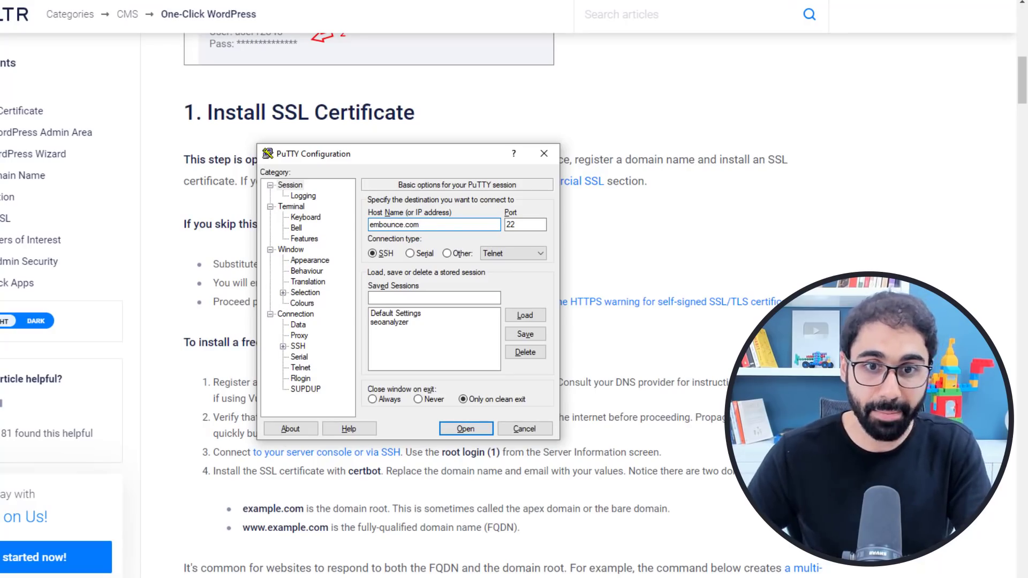
{"action": "left_click", "coordinate": [470, 430]}
{"action": "left_click", "coordinate": [100, 280]}
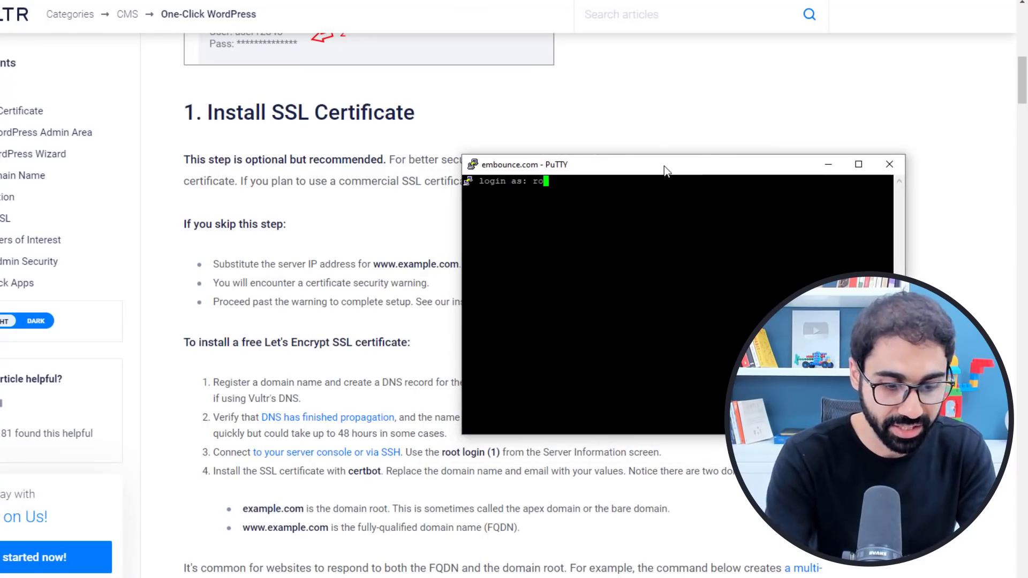
{"action": "type", "text": "root"}
{"action": "key", "text": "Return"}
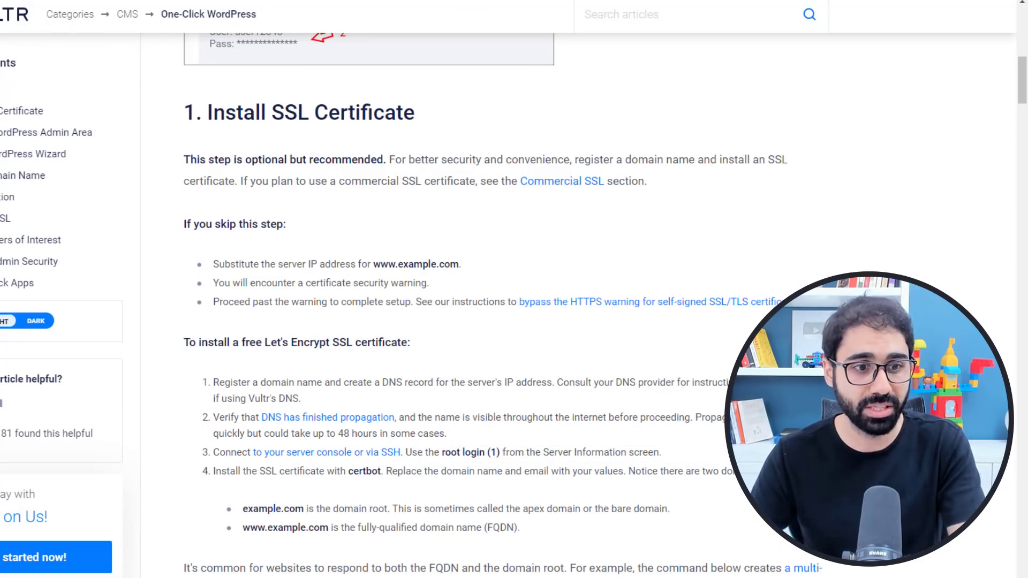
{"action": "scroll", "coordinate": [325, 281], "scroll_direction": "up", "scroll_amount": 5}
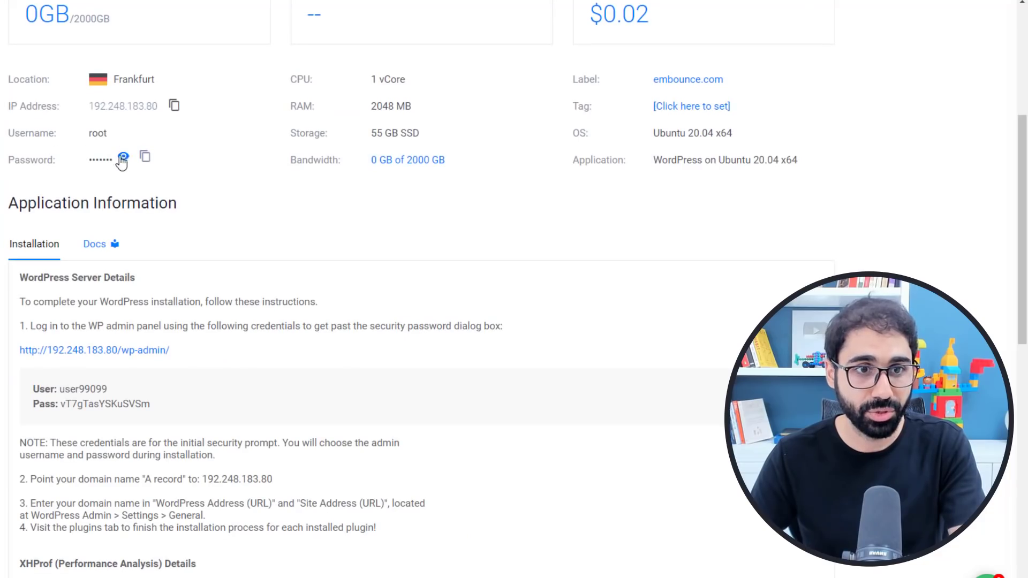
{"action": "left_click", "coordinate": [122, 159]}
{"action": "left_click", "coordinate": [203, 159]}
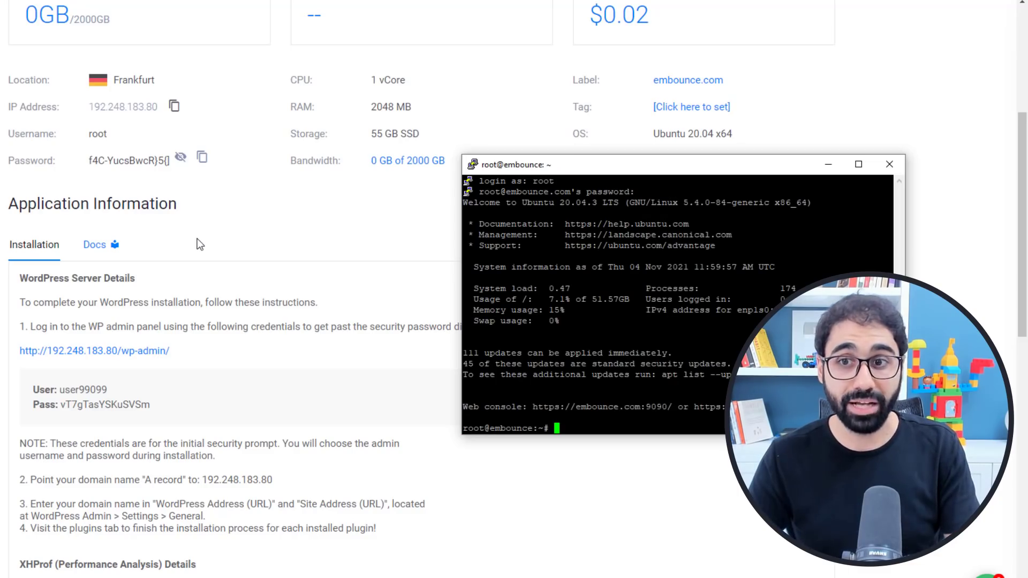
Step: Copy the certbot command from the WordPress guide into a new, maximized Notepad note
{"action": "left_click", "coordinate": [225, 250]}
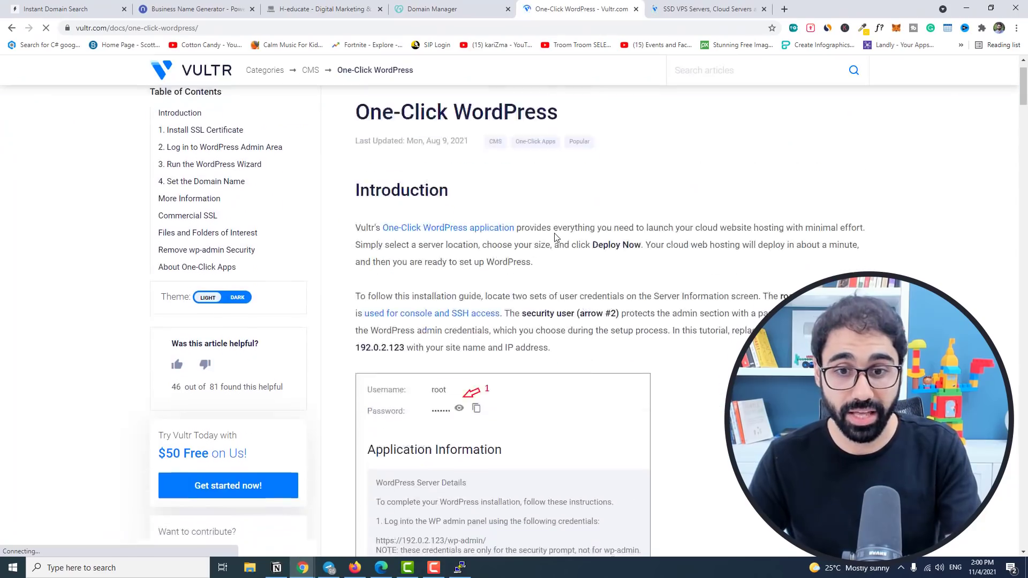
{"action": "scroll", "coordinate": [454, 170], "scroll_direction": "down", "scroll_amount": 5}
{"action": "scroll", "coordinate": [466, 216], "scroll_direction": "down", "scroll_amount": 2}
{"action": "scroll", "coordinate": [450, 287], "scroll_direction": "down", "scroll_amount": 1}
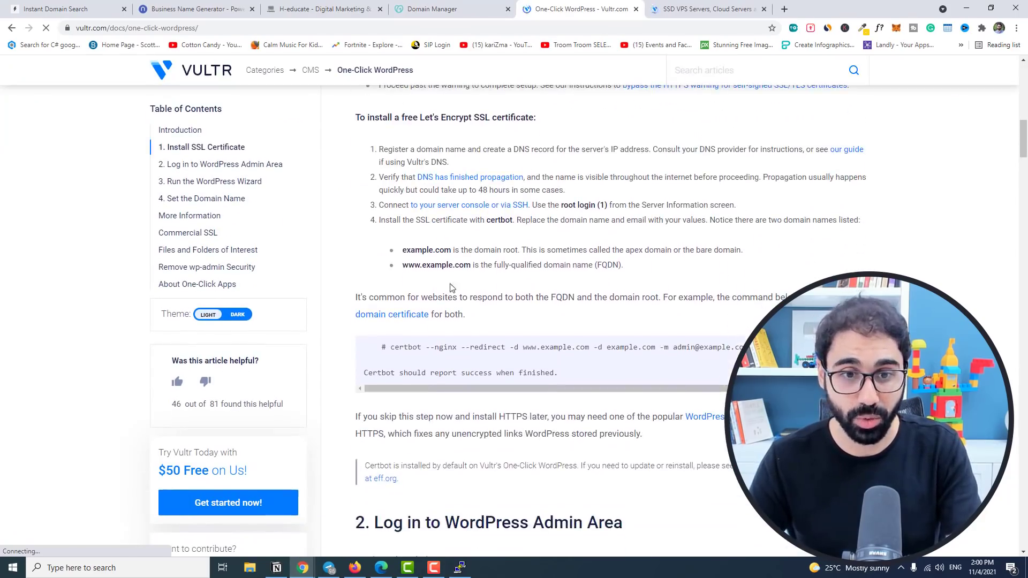
{"action": "left_click_drag", "start_coordinate": [478, 346], "coordinate": [723, 347]}
{"action": "key", "text": "super"}
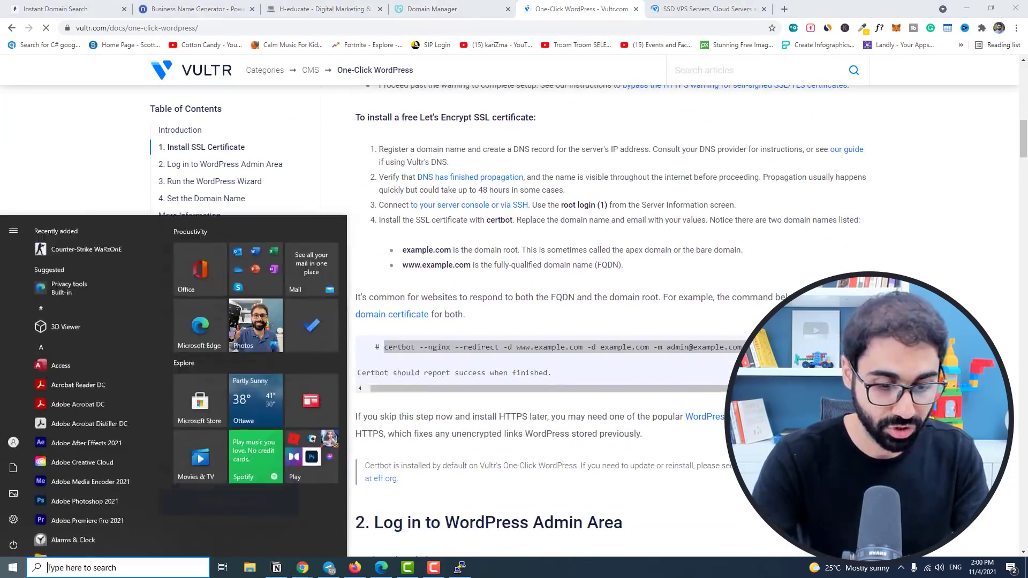
{"action": "type", "text": "notepad"}
{"action": "key", "text": "Return"}
{"action": "key", "text": "ctrl+v"}
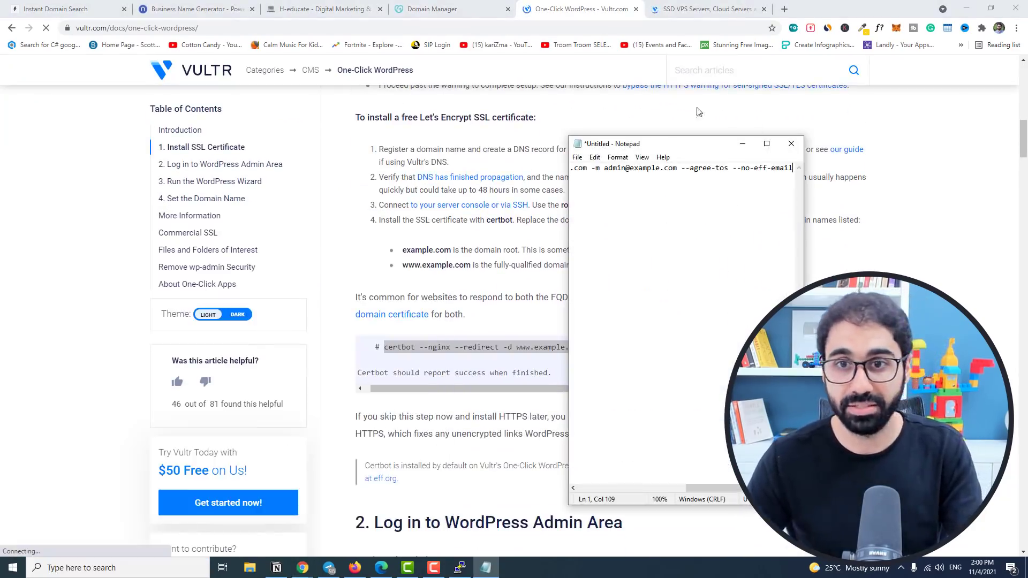
{"action": "double_click", "coordinate": [700, 110]}
{"action": "scroll", "coordinate": [362, 120], "scroll_direction": "up", "scroll_amount": 5}
{"action": "scroll", "coordinate": [306, 111], "scroll_direction": "up", "scroll_amount": 2}
{"action": "scroll", "coordinate": [338, 111], "scroll_direction": "down", "scroll_amount": 3}
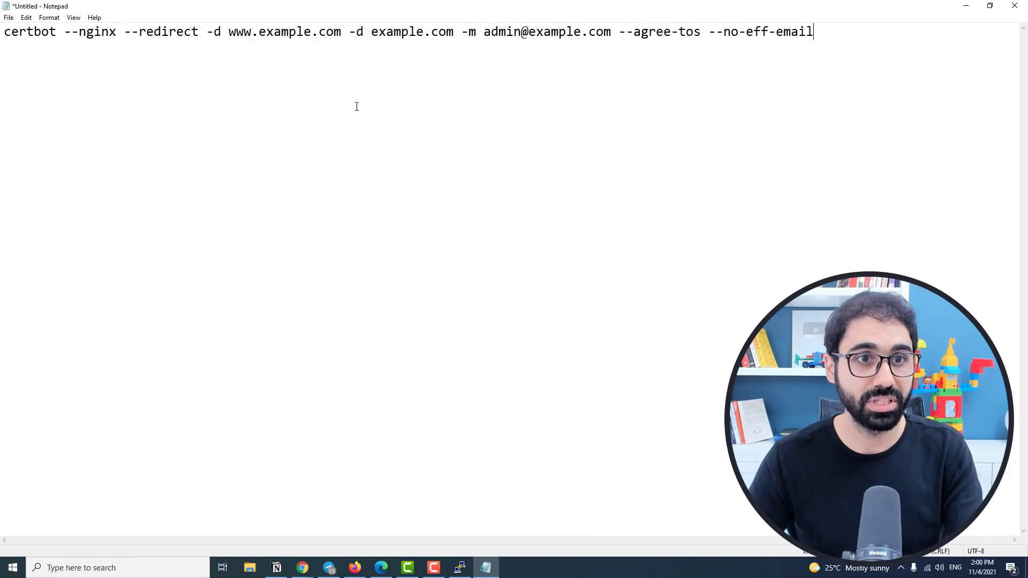
Step: Replace each example.com with embounce.com in the certbot line and select the whole line
{"action": "mouse_move", "coordinate": [312, 36]}
{"action": "left_mouse_down"}
{"action": "mouse_move", "coordinate": [208, 32]}
{"action": "mouse_move", "coordinate": [341, 32]}
{"action": "left_mouse_up"}
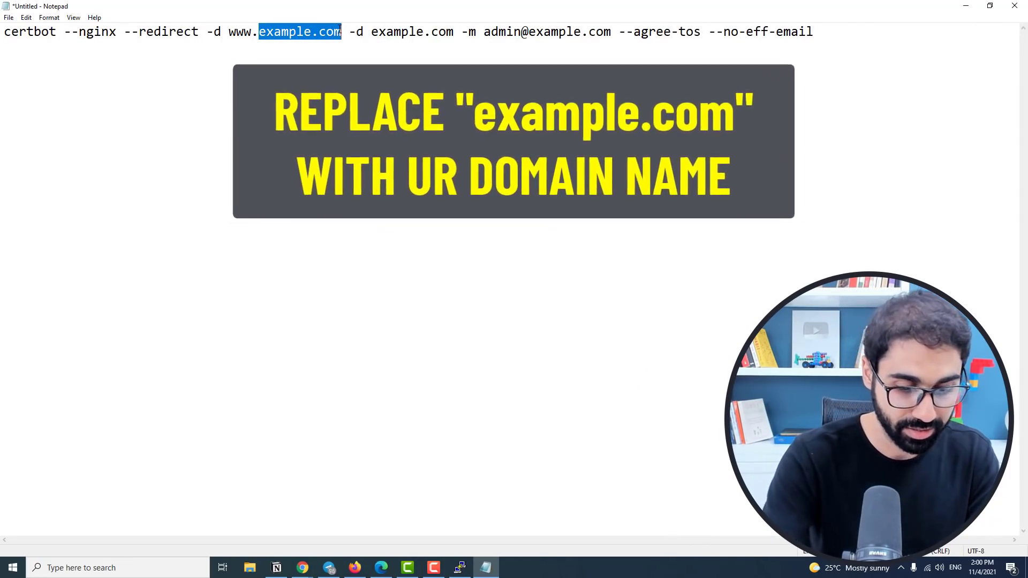
{"action": "type", "text": "embounce.com"}
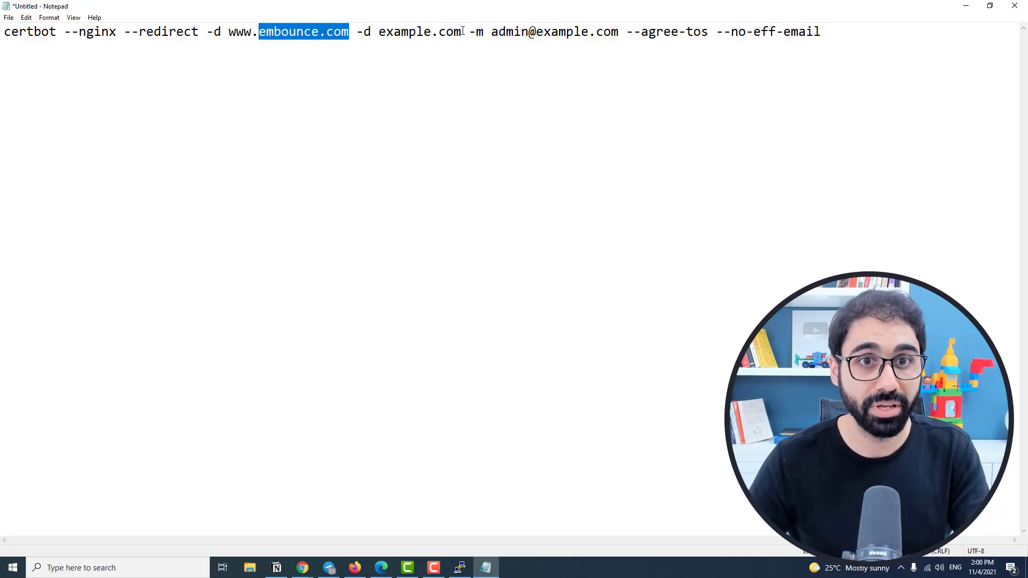
{"action": "left_click_drag", "start_coordinate": [463, 31], "coordinate": [378, 31]}
{"action": "key", "text": "ctrl+v"}
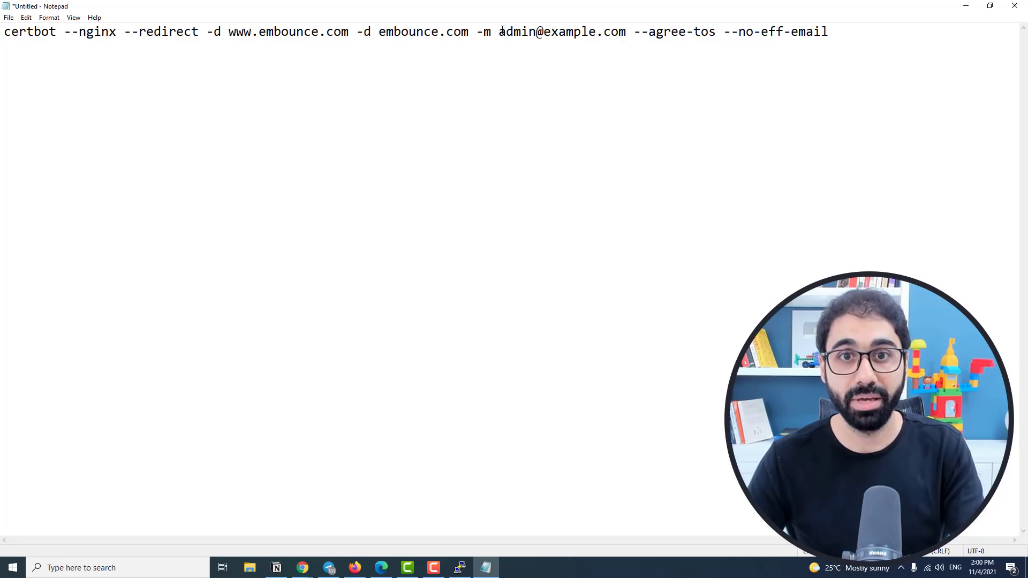
{"action": "key", "text": "ctrl+v"}
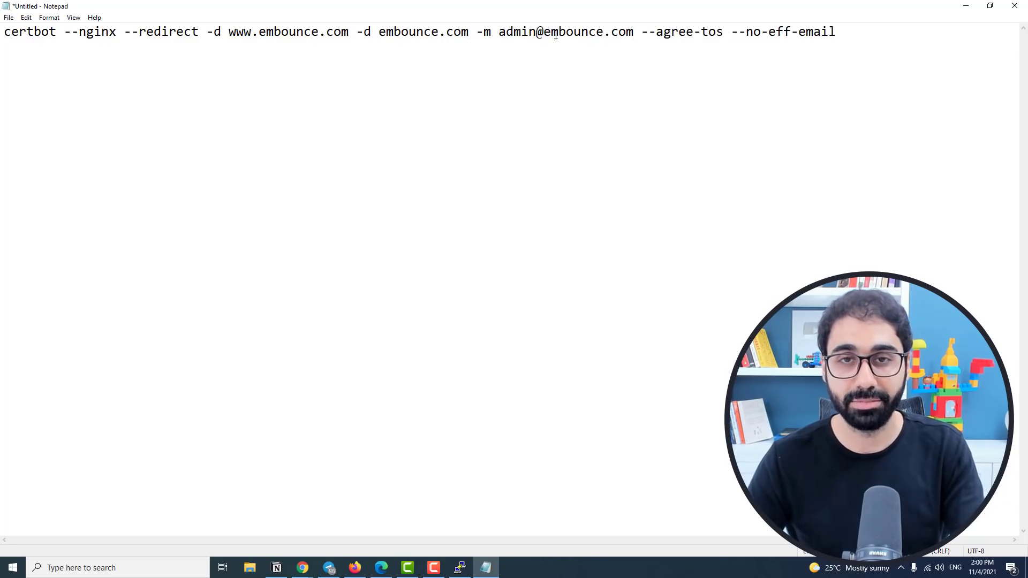
{"action": "left_click_drag", "start_coordinate": [836, 35], "coordinate": [35, 44]}
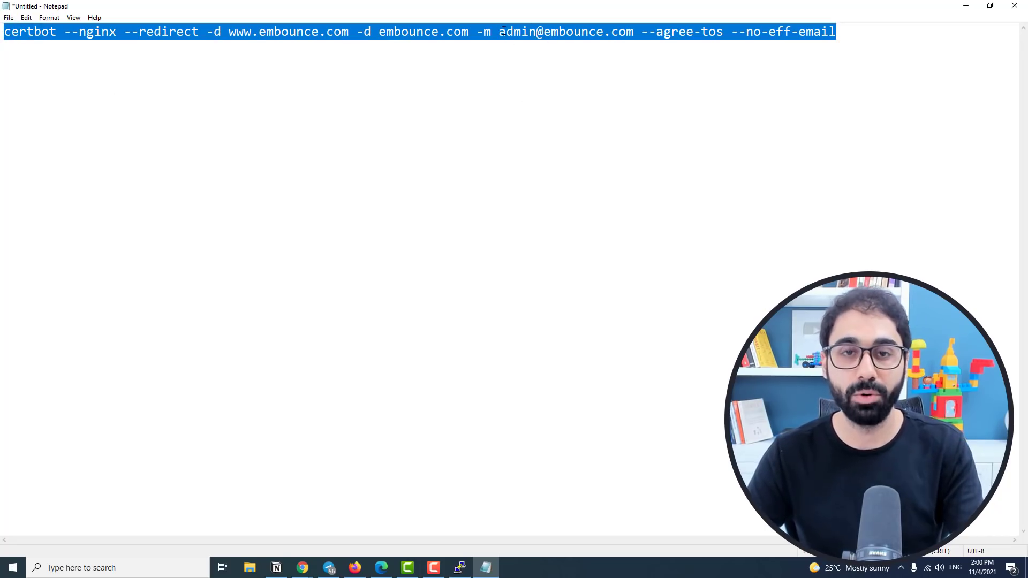
Step: Paste the edited certbot command into the PuTTY shell and run it
{"action": "left_click", "coordinate": [967, 7]}
{"action": "key", "text": "alt+Tab"}
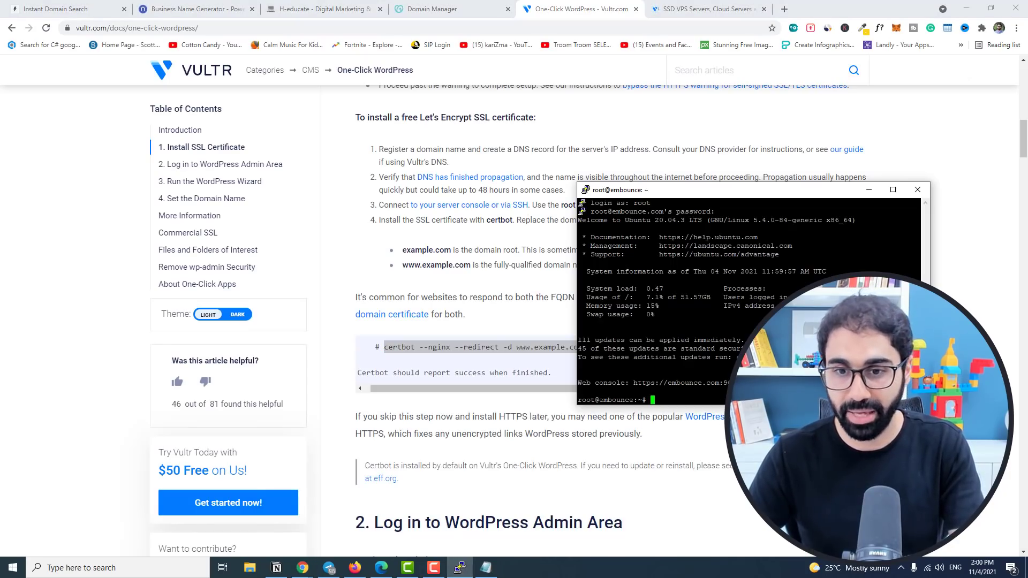
{"action": "key", "text": "shift+Insert"}
{"action": "key", "text": "Return"}
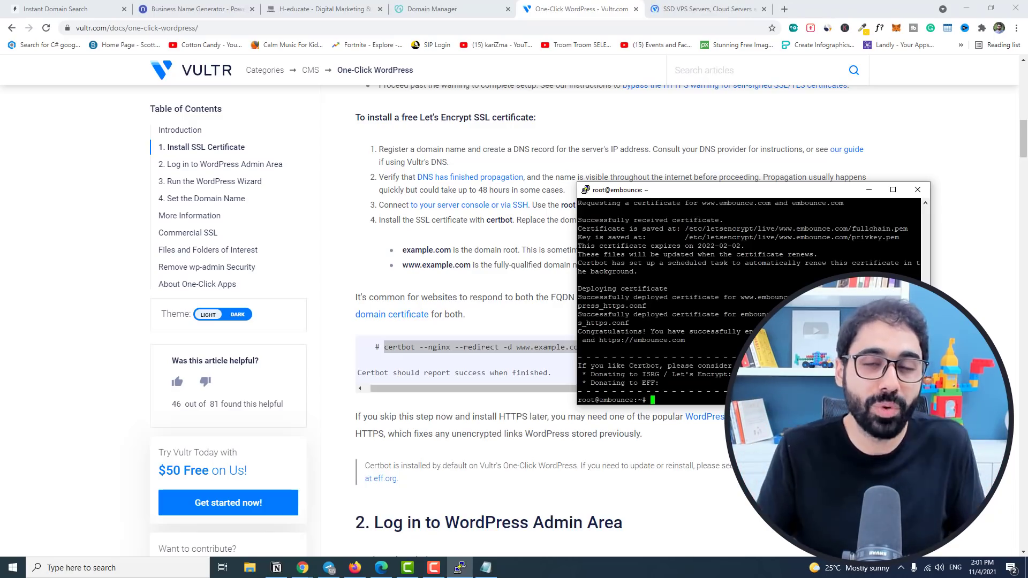
{"action": "left_click", "coordinate": [322, 9]}
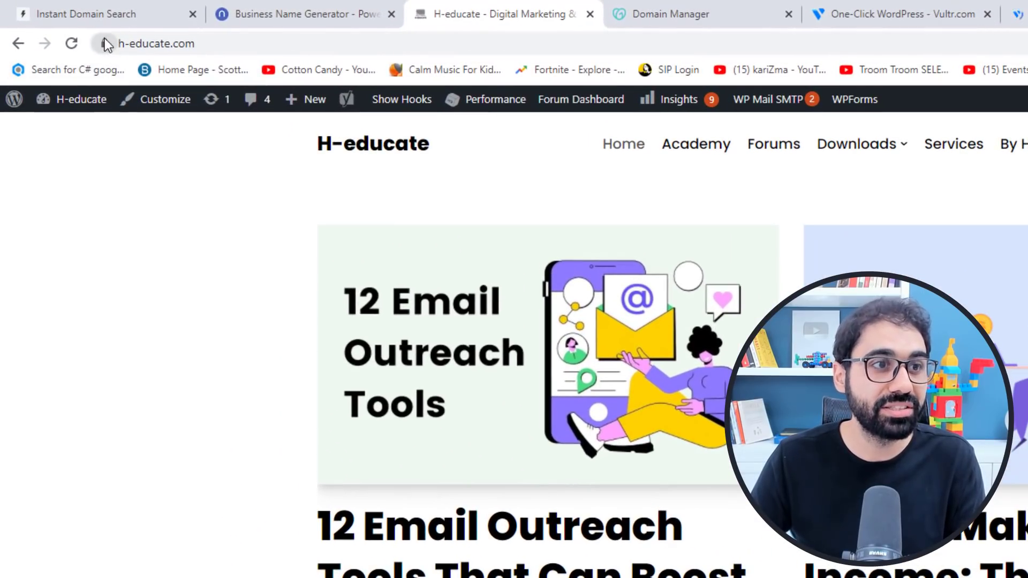
{"action": "left_click", "coordinate": [105, 41]}
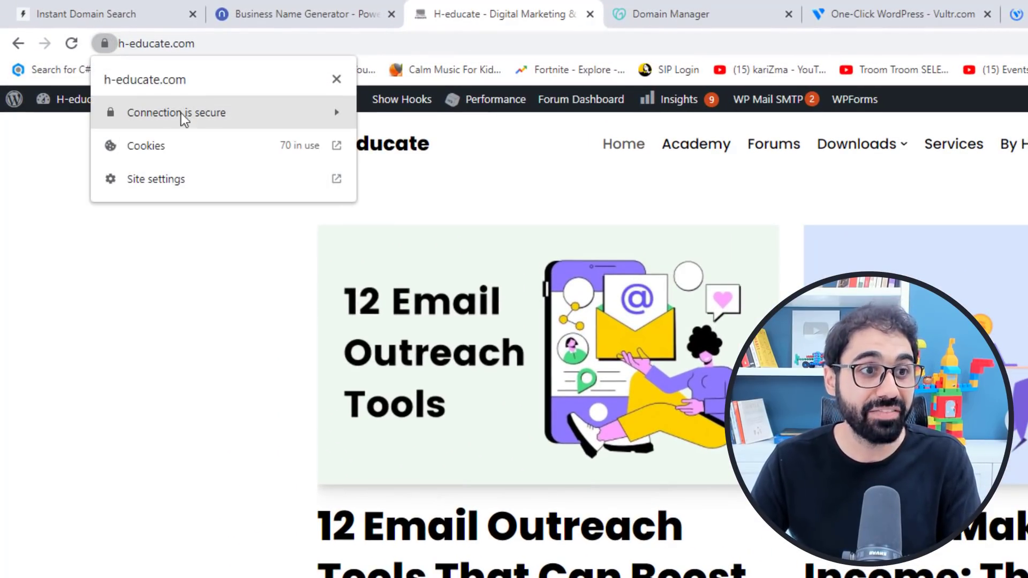
{"action": "left_click", "coordinate": [227, 115]}
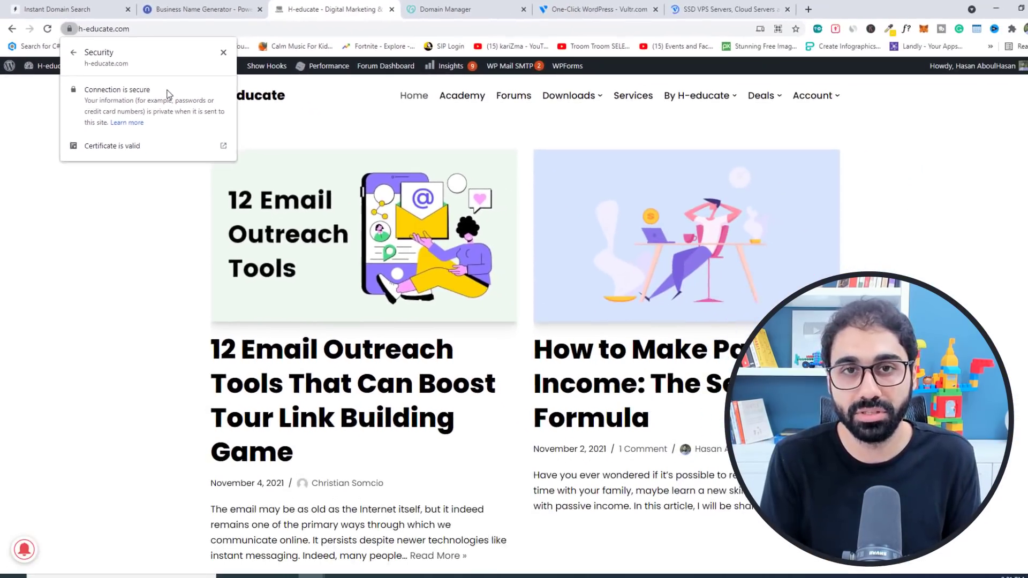
{"action": "left_click", "coordinate": [99, 254]}
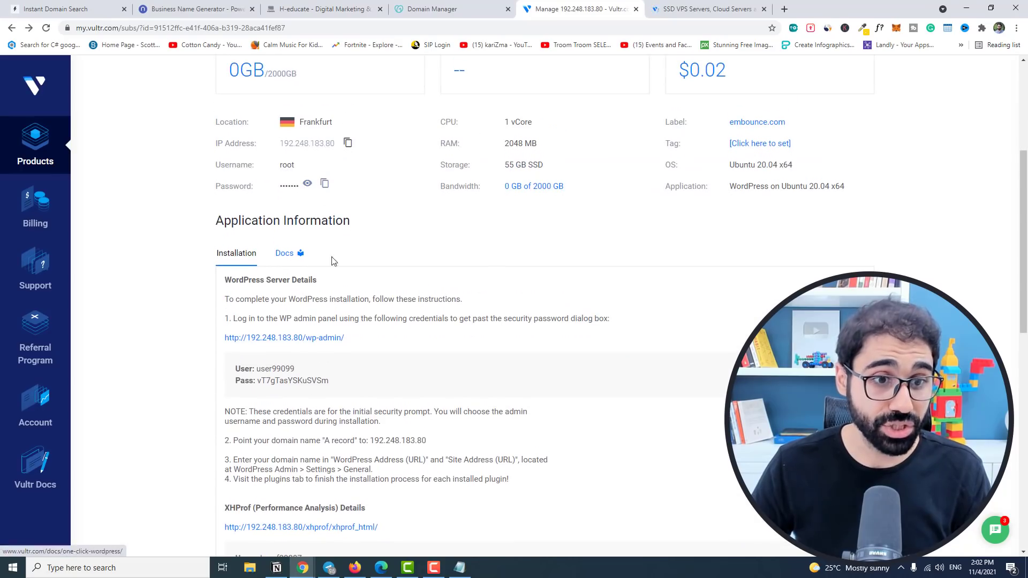
{"action": "scroll", "coordinate": [326, 282], "scroll_direction": "down", "scroll_amount": 1}
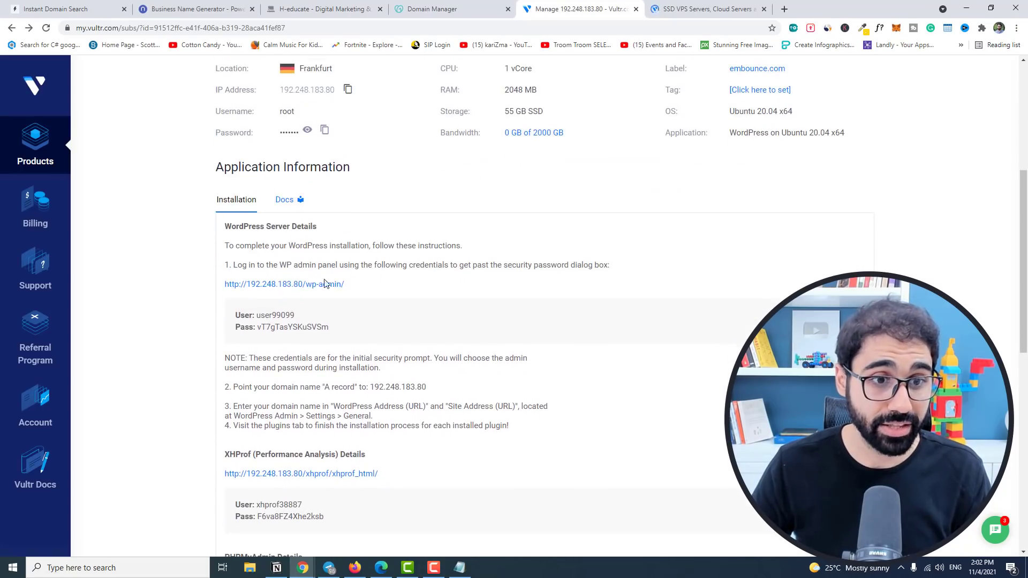
Step: Open wp-admin in a new tab and sign in with the user and password listed in Vultr
{"action": "right_click", "coordinate": [280, 290]}
{"action": "left_click", "coordinate": [322, 292]}
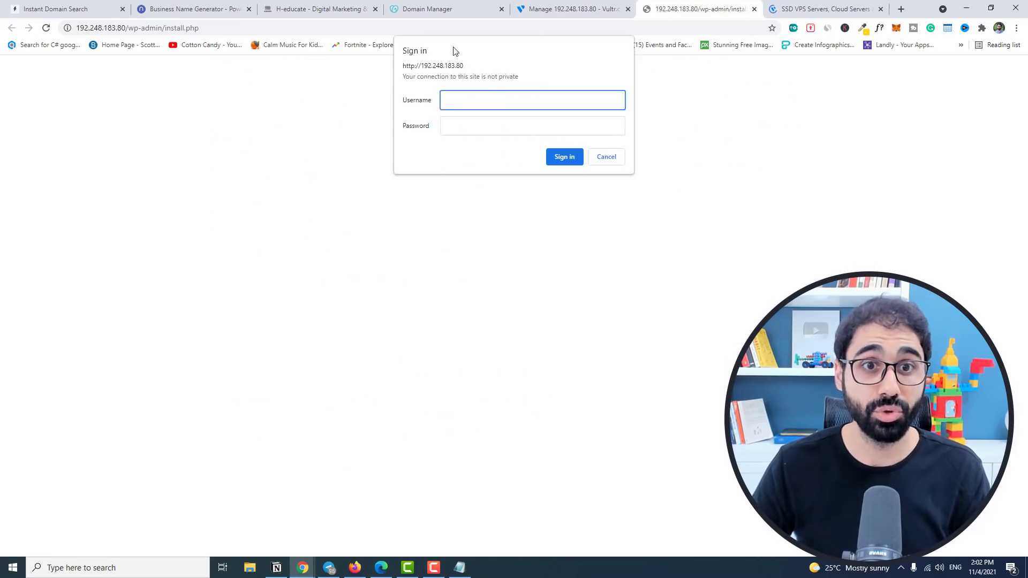
{"action": "left_click", "coordinate": [562, 9]}
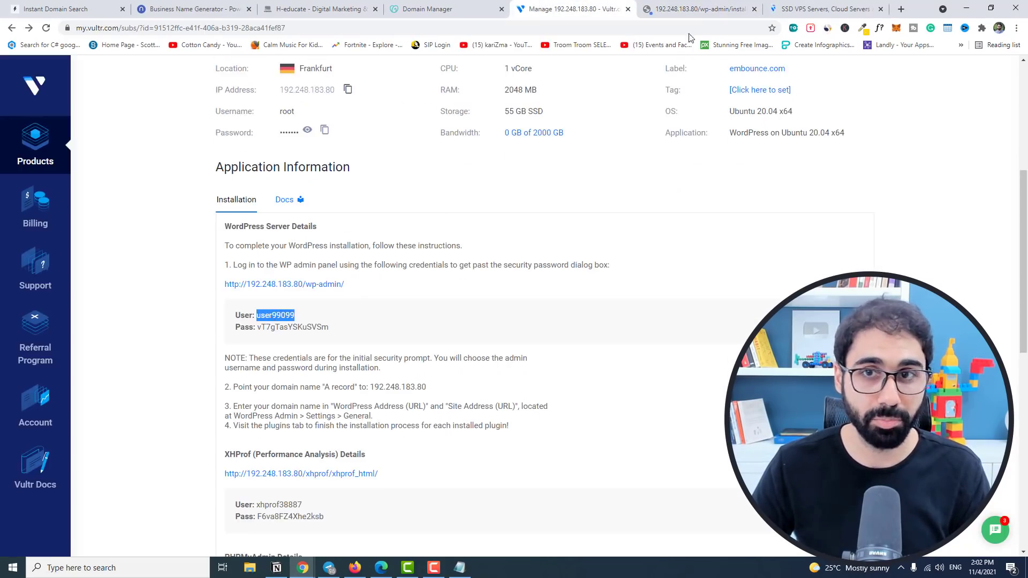
{"action": "left_click", "coordinate": [690, 11]}
{"action": "left_click", "coordinate": [574, 8]}
{"action": "double_click", "coordinate": [304, 318]}
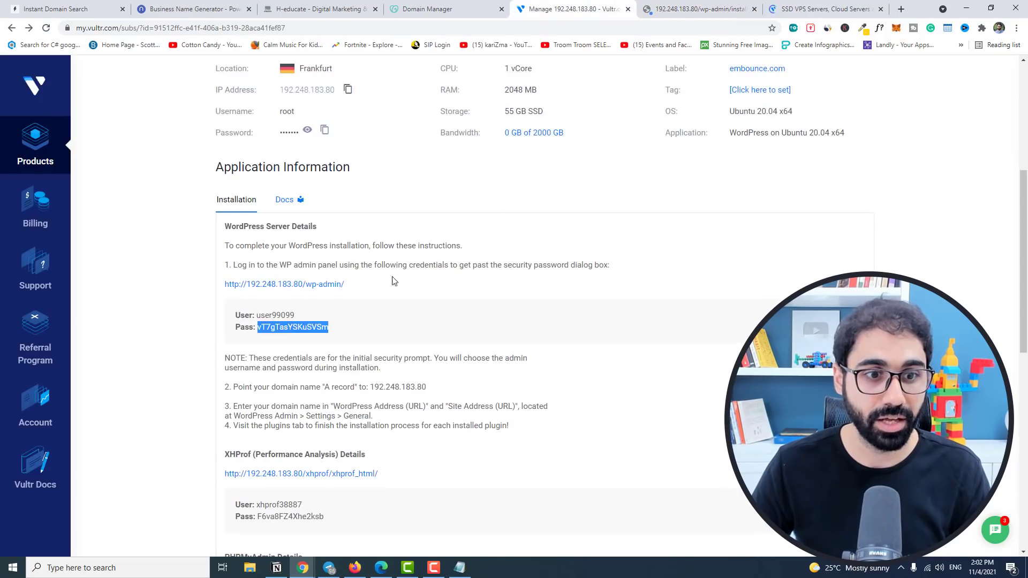
{"action": "left_click", "coordinate": [705, 9]}
{"action": "left_click", "coordinate": [495, 127]}
{"action": "left_click", "coordinate": [554, 157]}
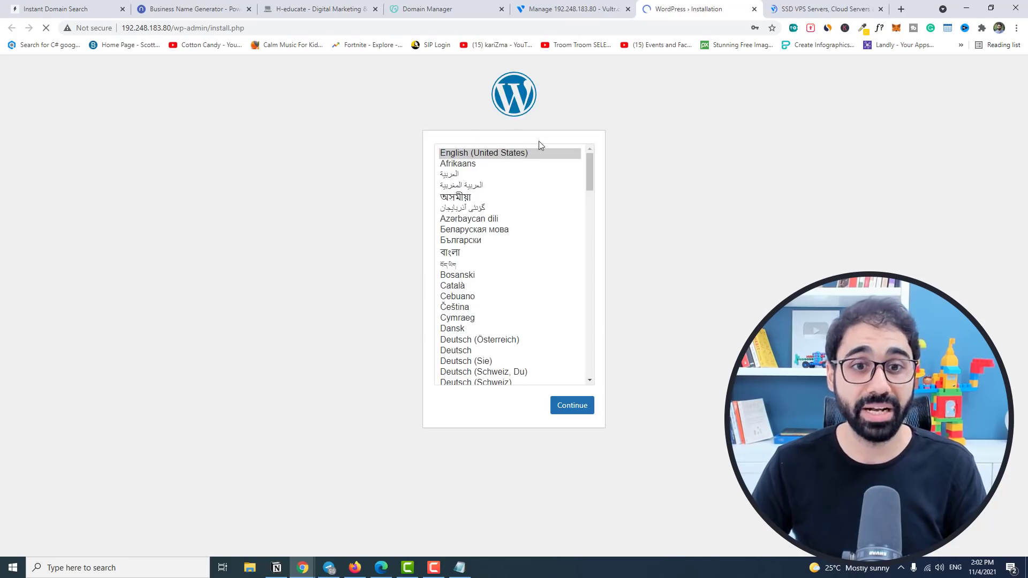
Step: Choose English and fill the install form with username admin, generated password, and suggested email
{"action": "left_click", "coordinate": [573, 406]}
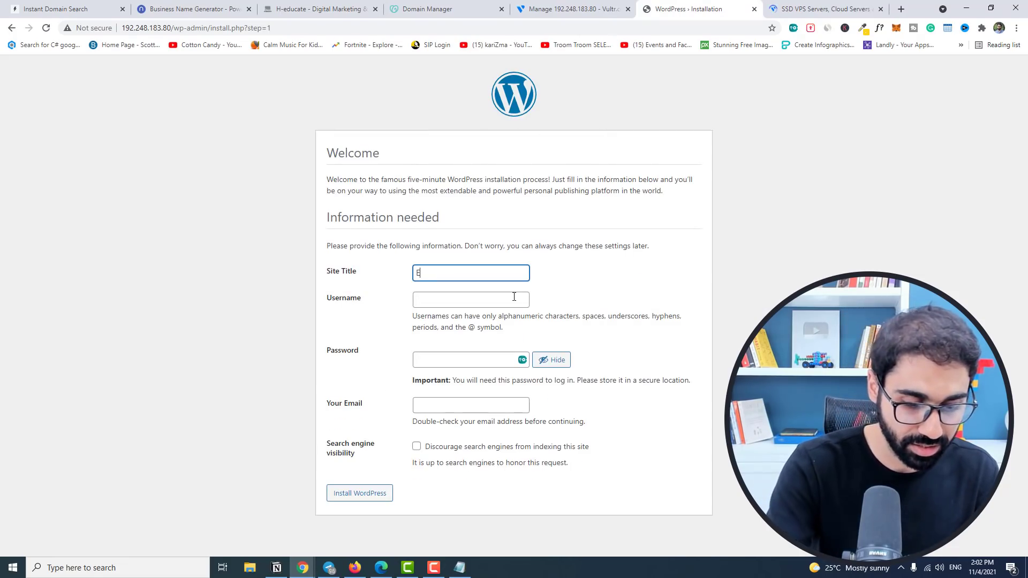
{"action": "type", "text": "Em Bounce"}
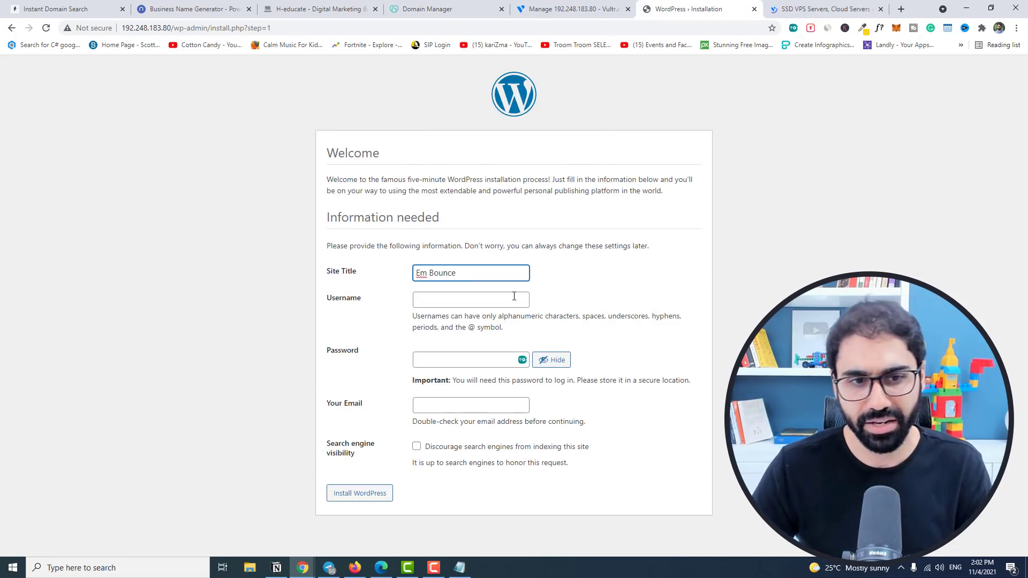
{"action": "left_click", "coordinate": [514, 297]}
{"action": "type", "text": "ad"}
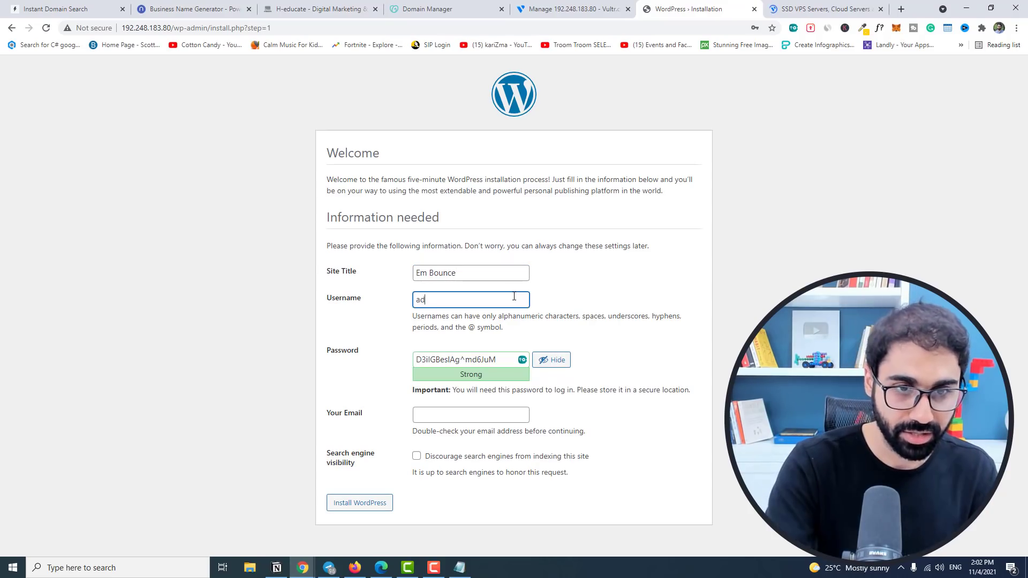
{"action": "type", "text": "min"}
{"action": "left_click", "coordinate": [496, 359]}
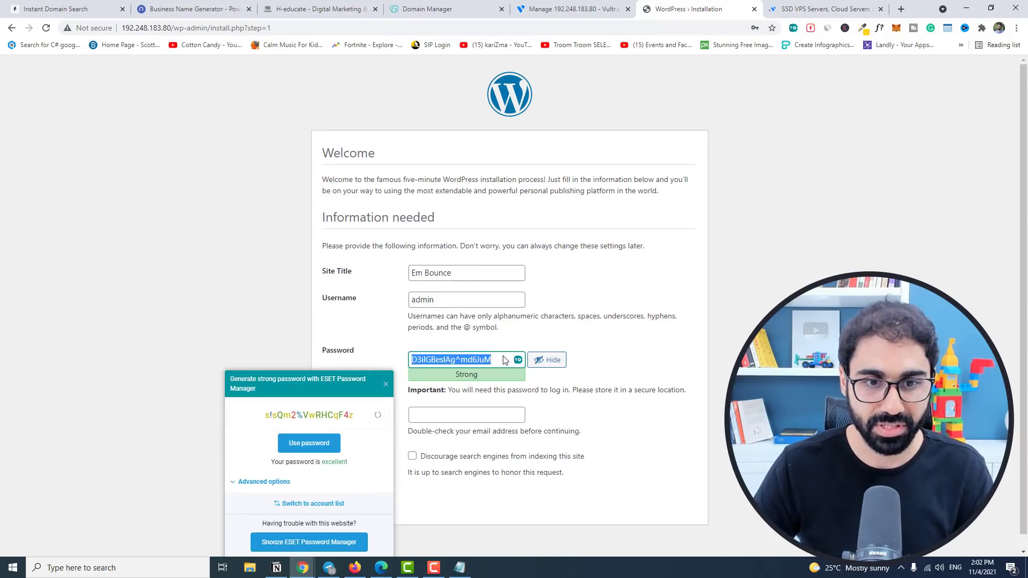
{"action": "left_click", "coordinate": [597, 339]}
{"action": "left_click", "coordinate": [453, 415]}
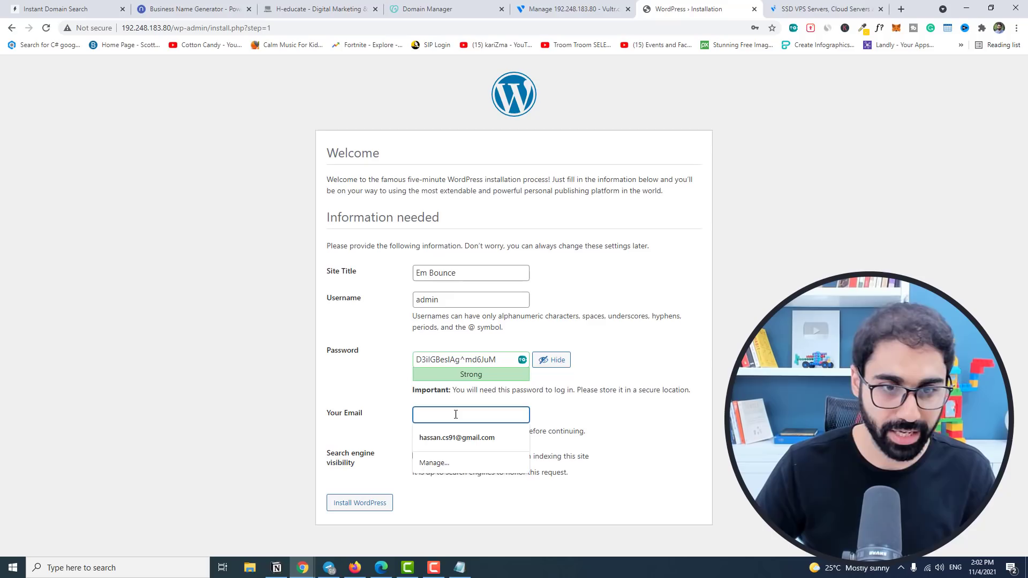
{"action": "left_click", "coordinate": [453, 438]}
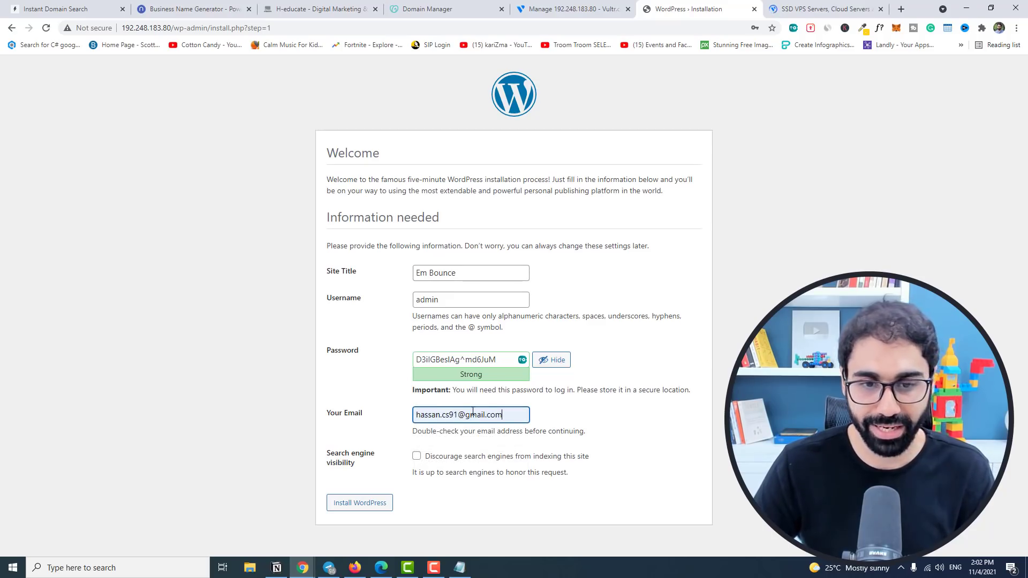
Step: Note the generated admin password with a label below the certbot line in Notepad
{"action": "left_click", "coordinate": [458, 569]}
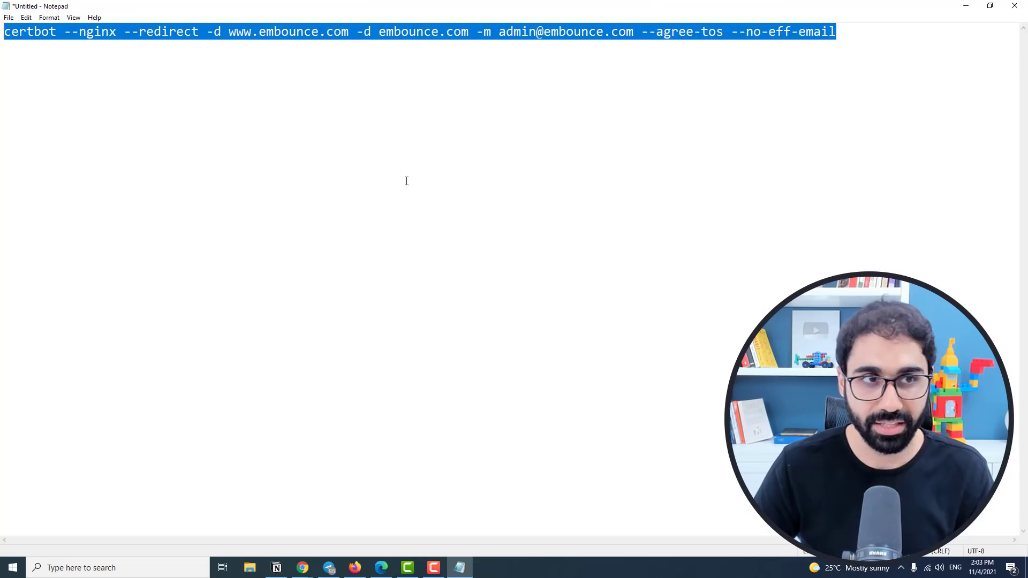
{"action": "left_click", "coordinate": [846, 46]}
{"action": "key", "text": "ctrl+v"}
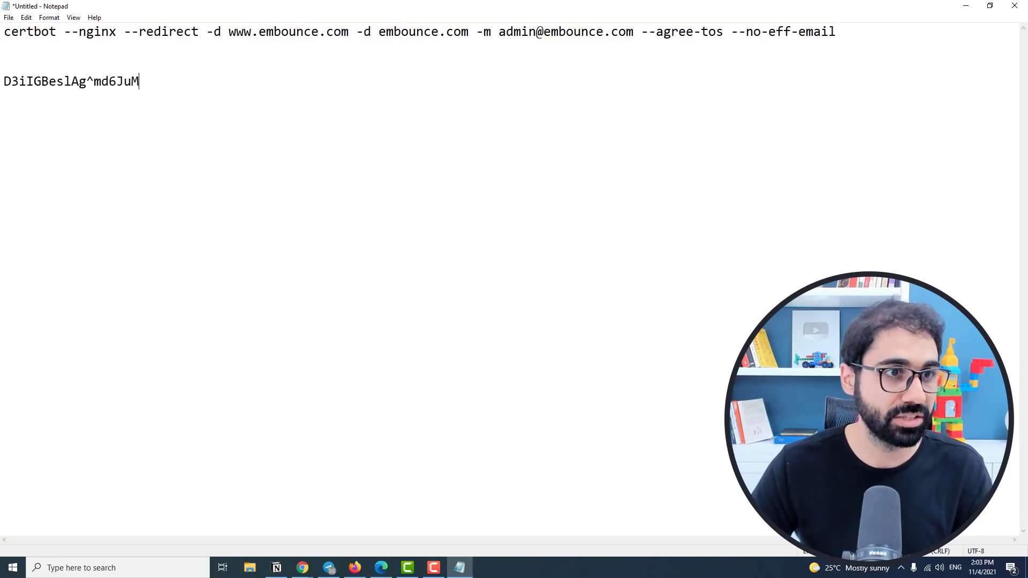
{"action": "left_click", "coordinate": [172, 67]}
{"action": "type", "text": "Wordpress admin pass"}
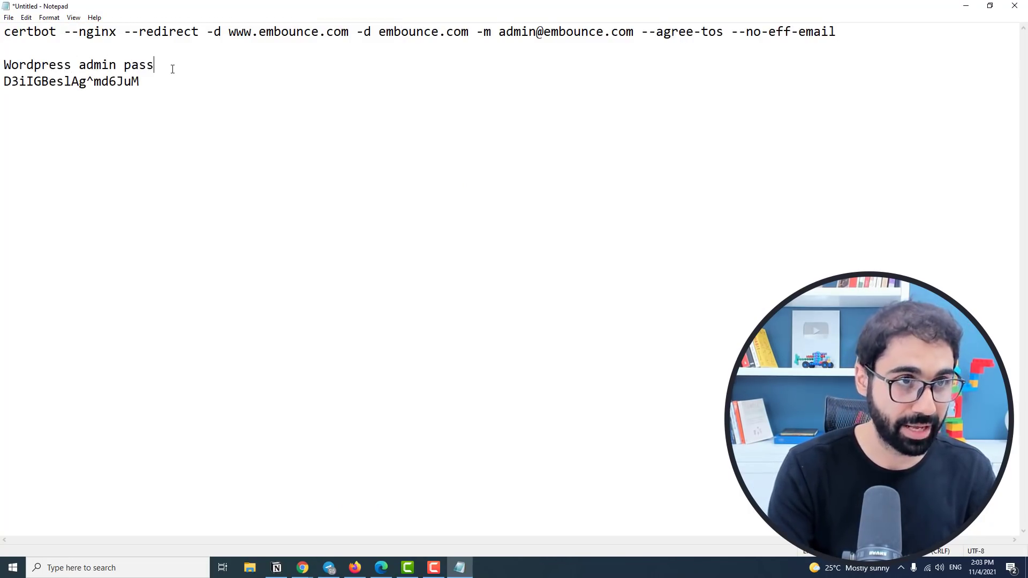
{"action": "key", "text": "alt+Tab"}
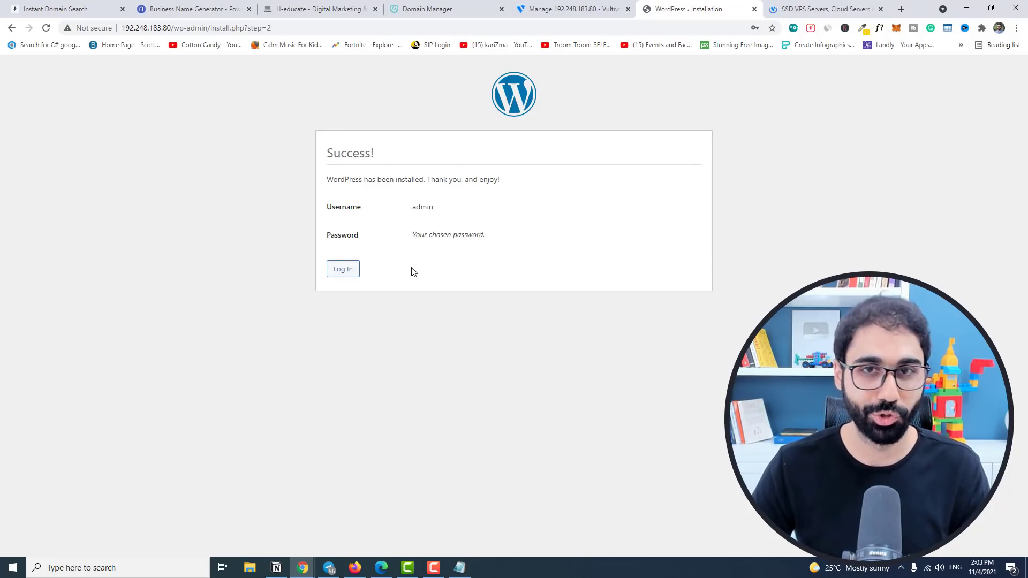
Step: Log in to WordPress as admin using the password saved in Notepad
{"action": "left_click", "coordinate": [347, 271]}
{"action": "type", "text": "admin"}
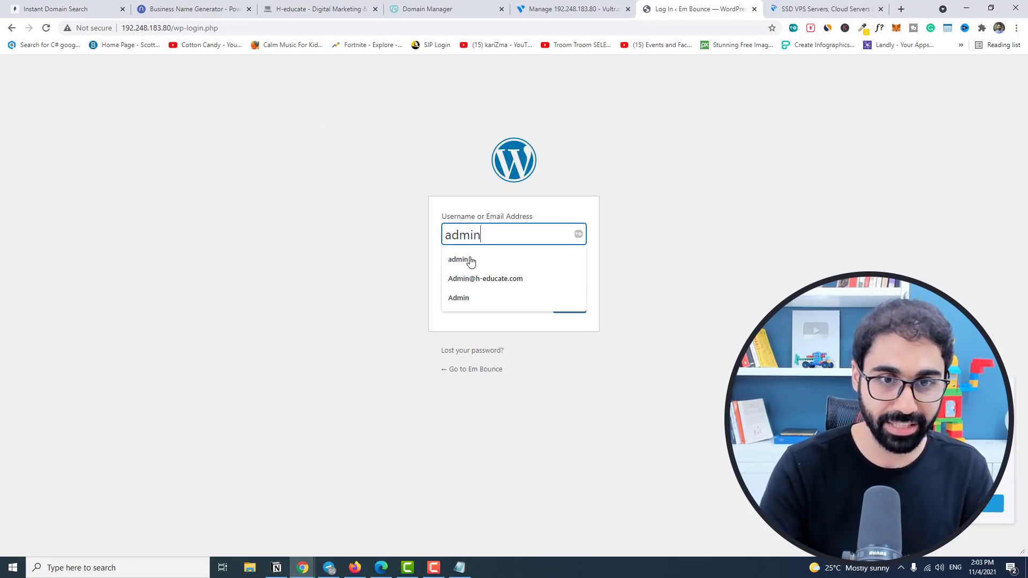
{"action": "key", "text": "Tab"}
{"action": "key", "text": "alt+Tab"}
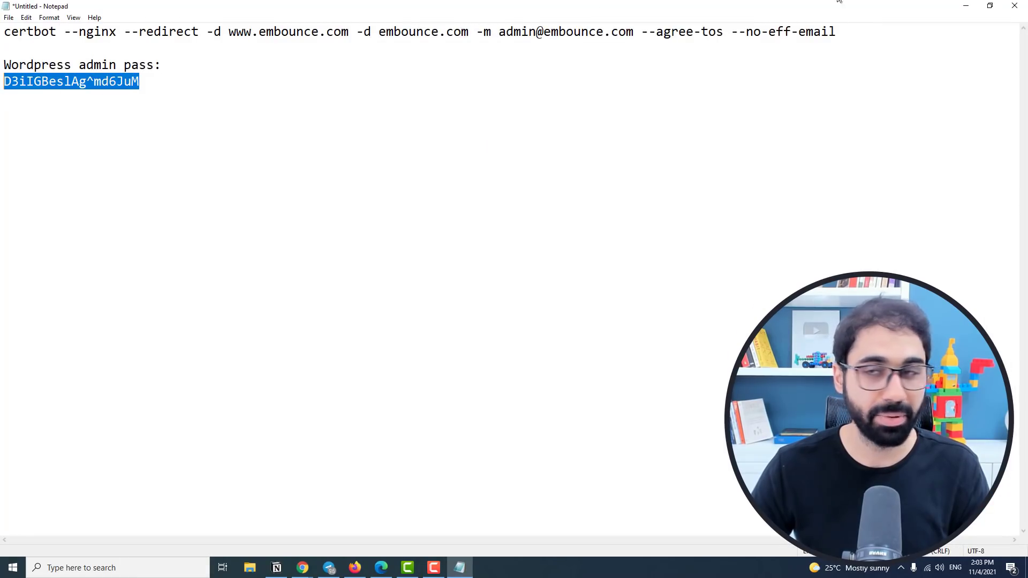
{"action": "left_click", "coordinate": [976, 7]}
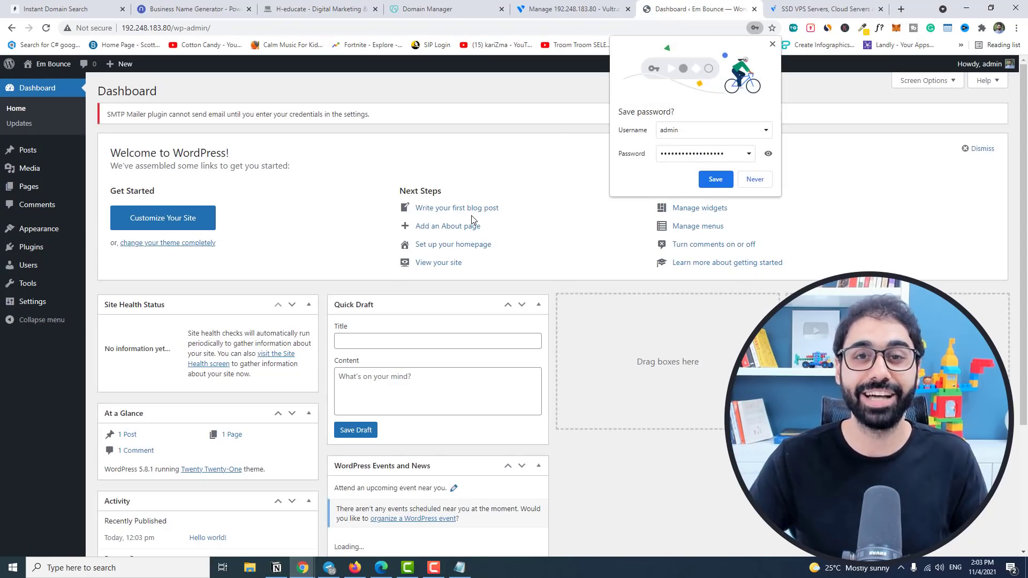
Step: Dismiss Chrome's save-password offer and view the Em Bounce front page in a new tab
{"action": "left_click", "coordinate": [772, 45]}
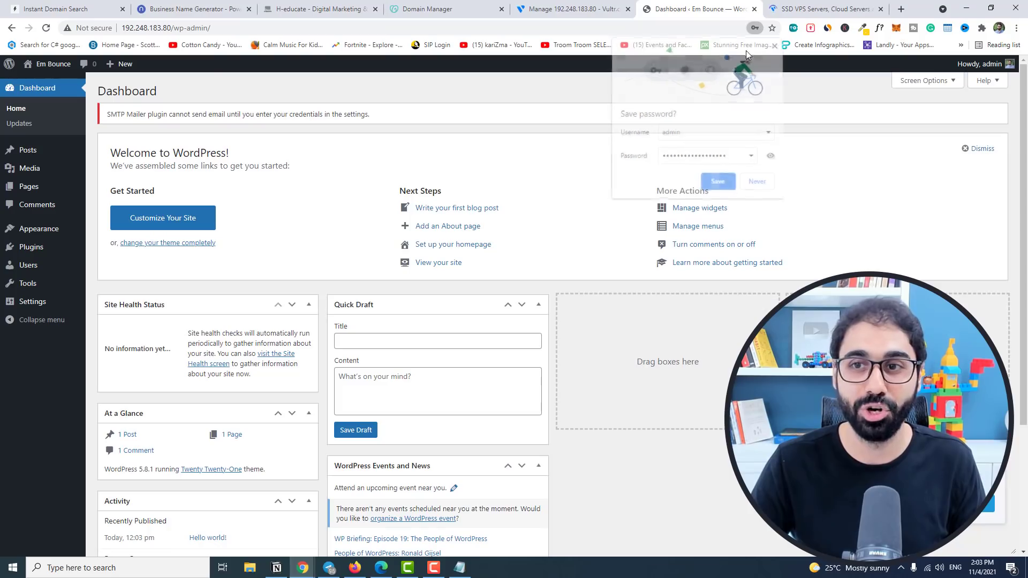
{"action": "right_click", "coordinate": [40, 72]}
{"action": "left_click", "coordinate": [65, 84]}
{"action": "left_click", "coordinate": [711, 9]}
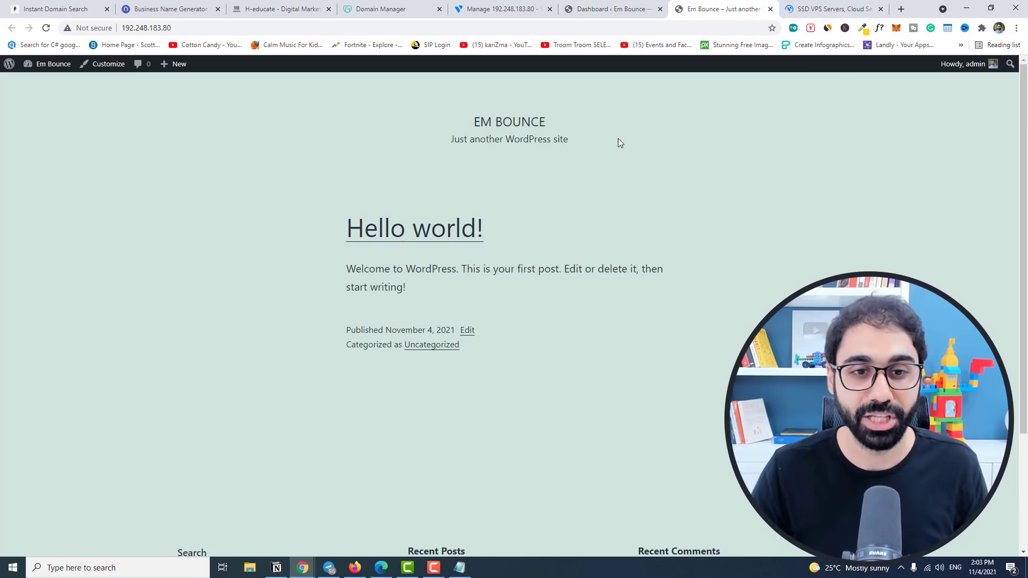